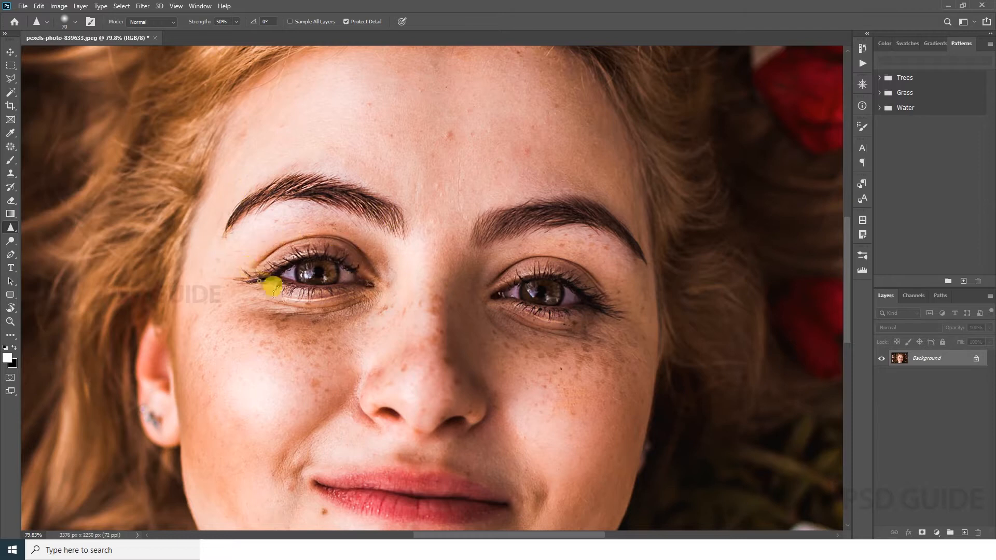
- Sharpen the lips with the Sharpen tool at 50% strength and fit the whole portrait in view
{"action": "scroll", "coordinate": [457, 238], "scroll_direction": "down", "scroll_amount": 3}
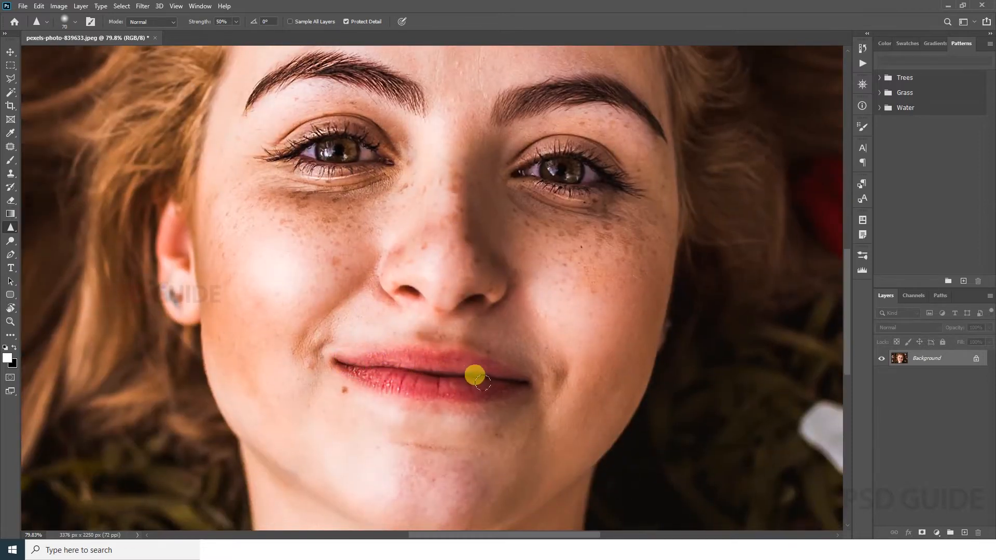
{"action": "left_click_drag", "start_coordinate": [423, 362], "coordinate": [448, 39]}
{"action": "left_click_drag", "start_coordinate": [455, 270], "coordinate": [422, 283]}
{"action": "key", "text": "ctrl+0"}
- Duplicate the Background layer and set up the Smudge tool at 14% strength for work on the forehead
{"action": "left_click_drag", "start_coordinate": [947, 363], "coordinate": [965, 533]}
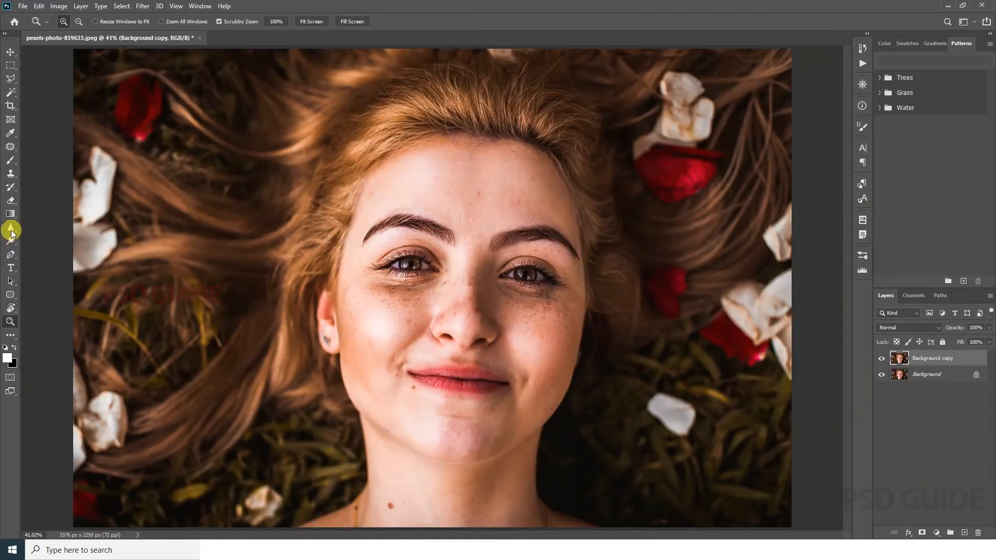
{"action": "left_click_drag", "start_coordinate": [11, 230], "coordinate": [54, 240]}
{"action": "left_click", "coordinate": [64, 249]}
{"action": "left_click_drag", "start_coordinate": [496, 160], "coordinate": [542, 127]}
{"action": "left_click_drag", "start_coordinate": [498, 224], "coordinate": [487, 288]}
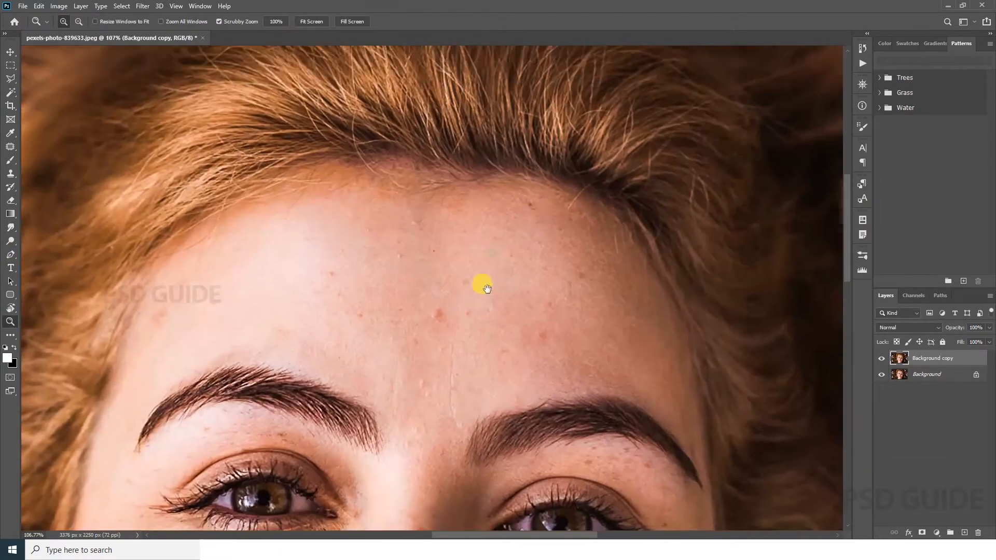
{"action": "left_click", "coordinate": [16, 233]}
{"action": "left_click_drag", "start_coordinate": [221, 34], "coordinate": [223, 35]}
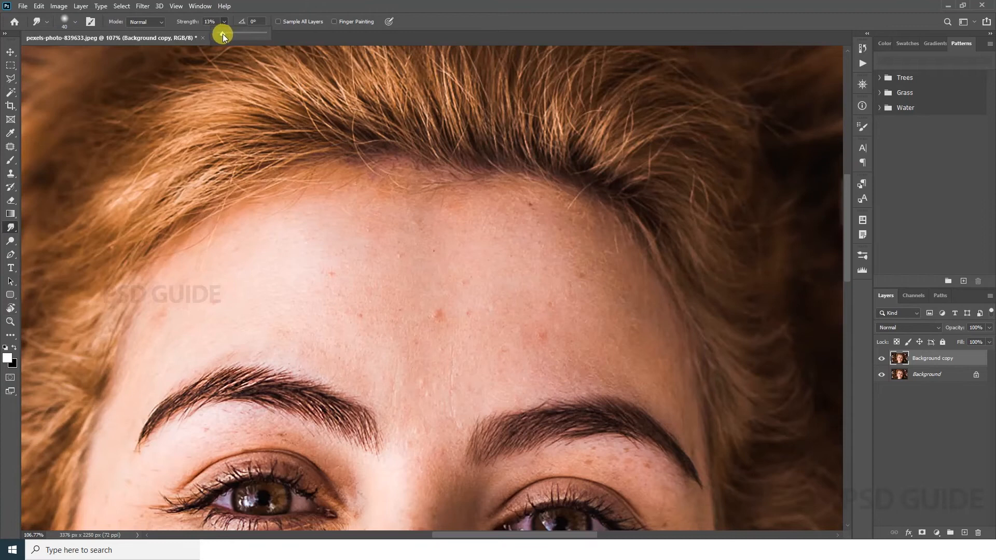
- Smudge away the blemishes and uneven texture across the whole forehead with a 60 px brush
{"action": "key", "text": "bracketright"}
{"action": "key", "text": "bracketright"}
{"action": "mouse_move", "coordinate": [407, 315]}
{"action": "left_mouse_down"}
{"action": "mouse_move", "coordinate": [463, 355]}
{"action": "mouse_move", "coordinate": [404, 375]}
{"action": "left_mouse_up"}
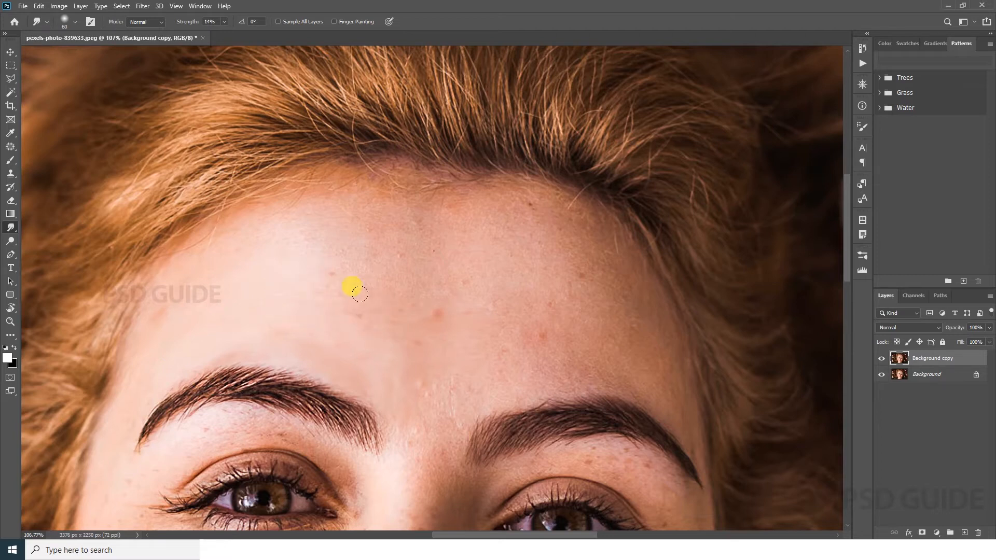
{"action": "mouse_move", "coordinate": [413, 269]}
{"action": "left_mouse_down"}
{"action": "mouse_move", "coordinate": [387, 209]}
{"action": "mouse_move", "coordinate": [308, 207]}
{"action": "left_mouse_up"}
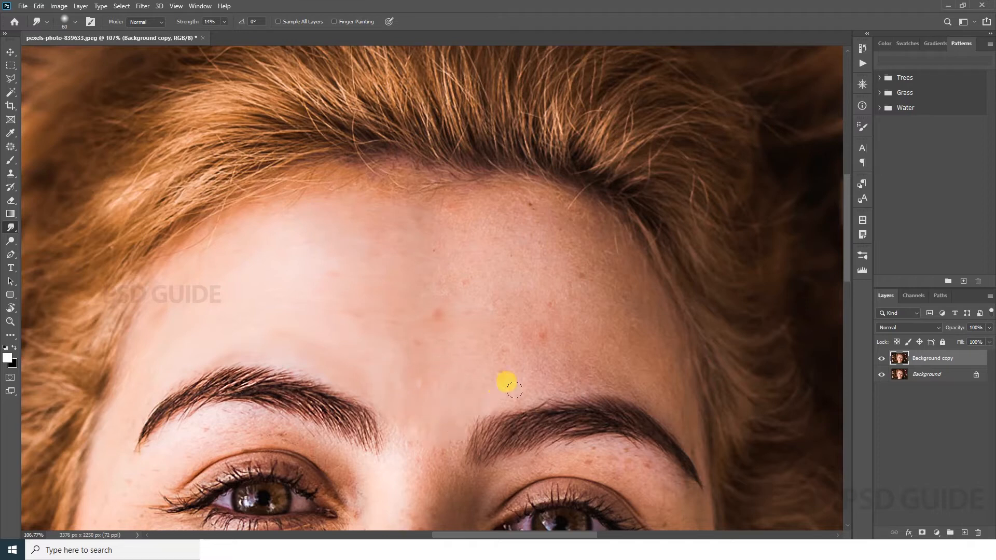
{"action": "mouse_move", "coordinate": [556, 379]}
{"action": "left_mouse_down"}
{"action": "mouse_move", "coordinate": [651, 387]}
{"action": "mouse_move", "coordinate": [674, 414]}
{"action": "mouse_move", "coordinate": [652, 320]}
{"action": "mouse_move", "coordinate": [625, 310]}
{"action": "mouse_move", "coordinate": [593, 259]}
{"action": "mouse_move", "coordinate": [534, 226]}
{"action": "mouse_move", "coordinate": [517, 245]}
{"action": "mouse_move", "coordinate": [526, 204]}
{"action": "mouse_move", "coordinate": [508, 212]}
{"action": "mouse_move", "coordinate": [482, 202]}
{"action": "mouse_move", "coordinate": [416, 225]}
{"action": "mouse_move", "coordinate": [452, 280]}
{"action": "mouse_move", "coordinate": [423, 365]}
{"action": "mouse_move", "coordinate": [542, 347]}
{"action": "mouse_move", "coordinate": [492, 373]}
{"action": "mouse_move", "coordinate": [572, 348]}
{"action": "mouse_move", "coordinate": [624, 366]}
{"action": "mouse_move", "coordinate": [610, 324]}
{"action": "mouse_move", "coordinate": [524, 225]}
{"action": "mouse_move", "coordinate": [447, 327]}
{"action": "left_mouse_up"}
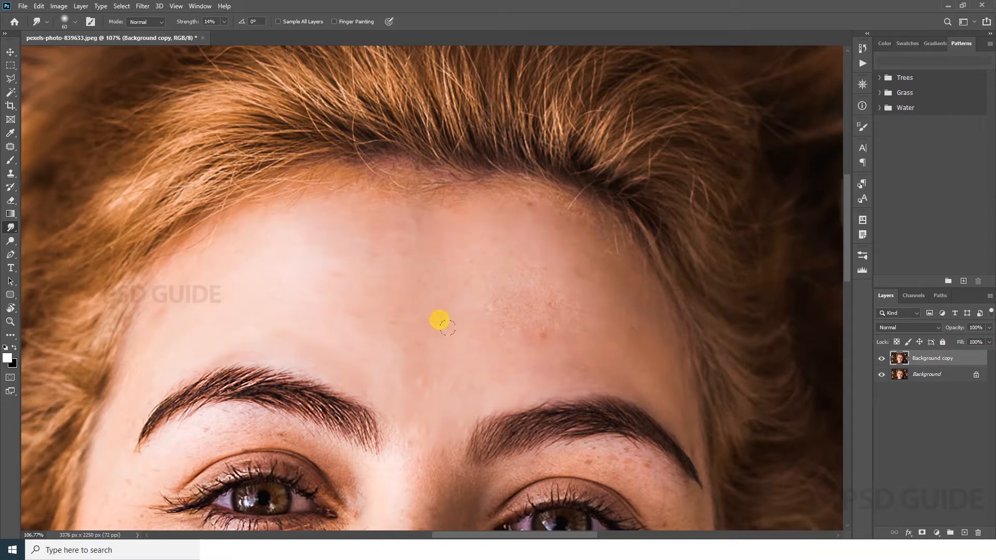
{"action": "mouse_move", "coordinate": [498, 297]}
{"action": "left_mouse_down"}
{"action": "mouse_move", "coordinate": [548, 298]}
{"action": "mouse_move", "coordinate": [574, 317]}
{"action": "mouse_move", "coordinate": [498, 331]}
{"action": "mouse_move", "coordinate": [540, 326]}
{"action": "left_mouse_up"}
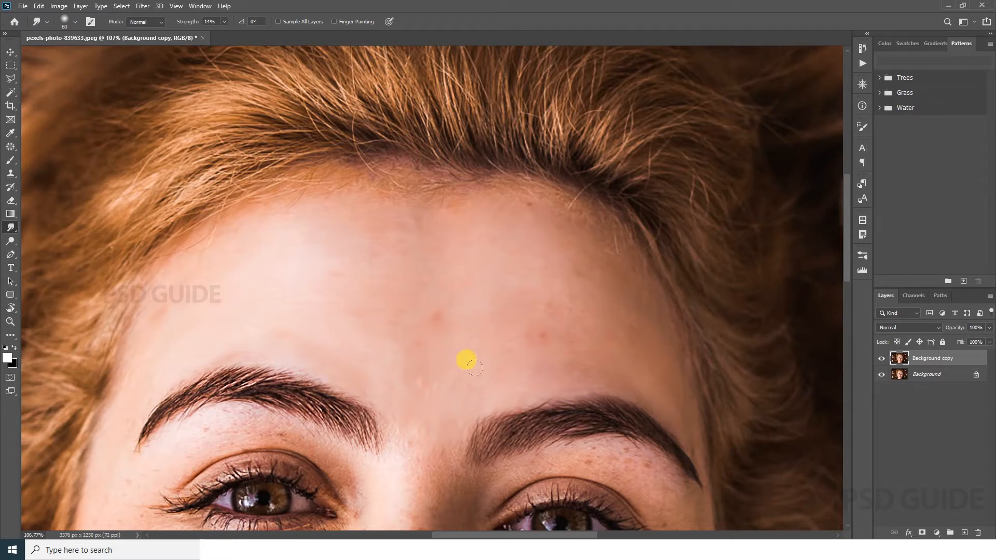
{"action": "mouse_move", "coordinate": [474, 367]}
{"action": "left_mouse_down"}
{"action": "mouse_move", "coordinate": [564, 320]}
{"action": "mouse_move", "coordinate": [564, 295]}
{"action": "mouse_move", "coordinate": [536, 277]}
{"action": "mouse_move", "coordinate": [436, 266]}
{"action": "mouse_move", "coordinate": [425, 226]}
{"action": "mouse_move", "coordinate": [397, 207]}
{"action": "mouse_move", "coordinate": [380, 236]}
{"action": "mouse_move", "coordinate": [461, 210]}
{"action": "mouse_move", "coordinate": [537, 214]}
{"action": "mouse_move", "coordinate": [588, 270]}
{"action": "mouse_move", "coordinate": [682, 424]}
{"action": "mouse_move", "coordinate": [560, 359]}
{"action": "left_mouse_up"}
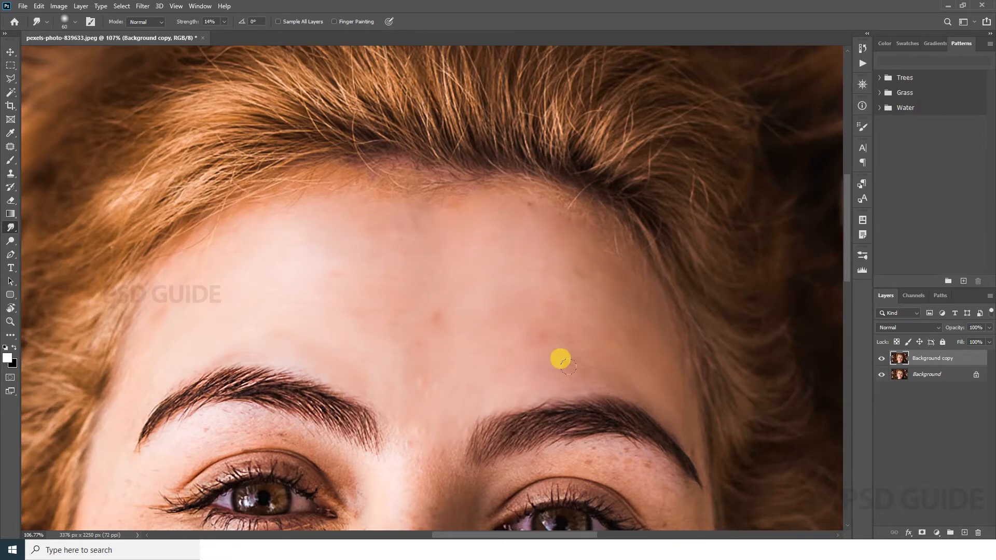
- Smooth the skin below the image-left eyebrow and over the nose with a 40 px Smudge brush
{"action": "mouse_move", "coordinate": [458, 402]}
{"action": "left_mouse_down"}
{"action": "mouse_move", "coordinate": [439, 231]}
{"action": "mouse_move", "coordinate": [463, 192]}
{"action": "left_mouse_up"}
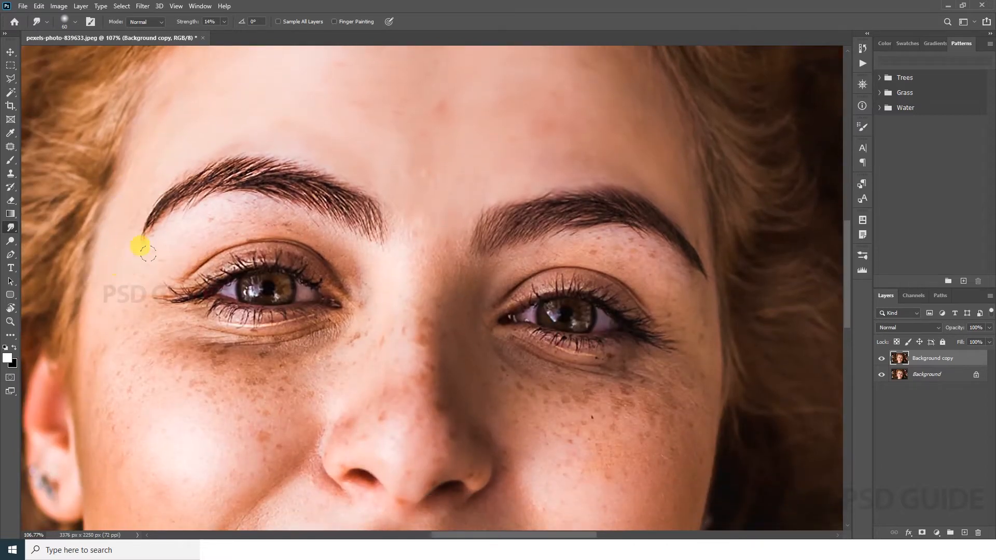
{"action": "left_click_drag", "start_coordinate": [258, 211], "coordinate": [349, 240]}
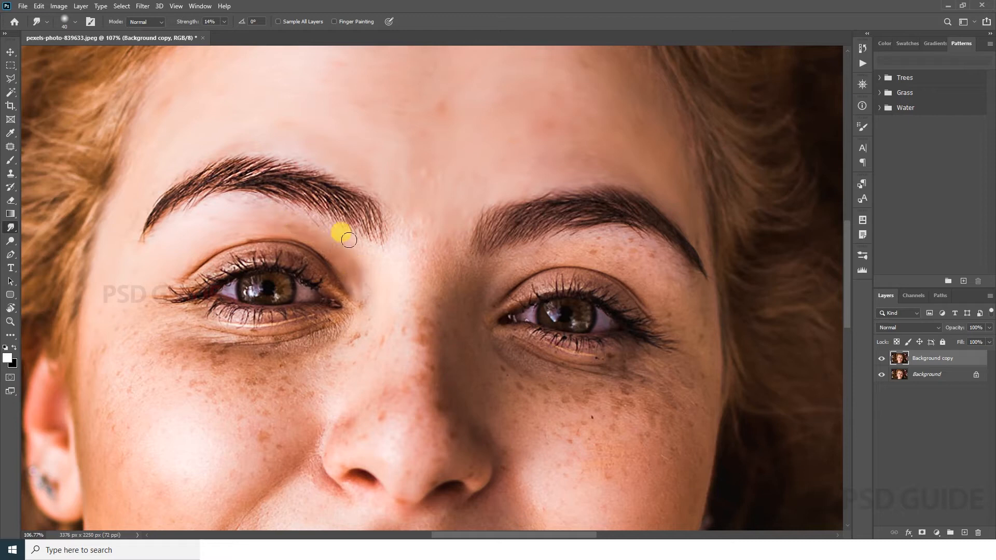
{"action": "mouse_move", "coordinate": [427, 283]}
{"action": "left_mouse_down"}
{"action": "mouse_move", "coordinate": [450, 290]}
{"action": "mouse_move", "coordinate": [485, 392]}
{"action": "mouse_move", "coordinate": [412, 370]}
{"action": "left_mouse_up"}
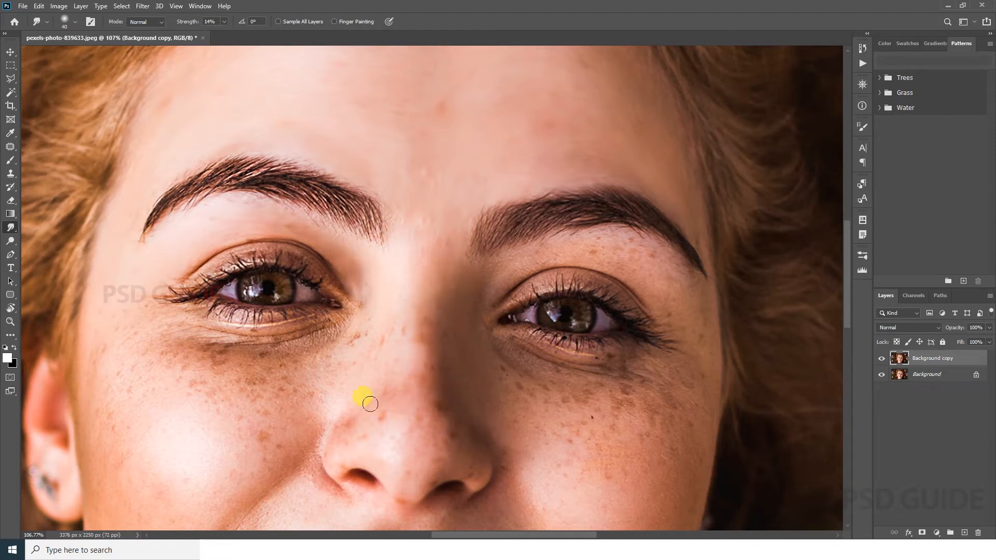
{"action": "mouse_move", "coordinate": [379, 325]}
{"action": "left_mouse_down"}
{"action": "mouse_move", "coordinate": [324, 364]}
{"action": "mouse_move", "coordinate": [350, 345]}
{"action": "mouse_move", "coordinate": [260, 376]}
{"action": "mouse_move", "coordinate": [322, 376]}
{"action": "mouse_move", "coordinate": [308, 433]}
{"action": "mouse_move", "coordinate": [291, 451]}
{"action": "mouse_move", "coordinate": [224, 461]}
{"action": "mouse_move", "coordinate": [363, 422]}
{"action": "left_mouse_up"}
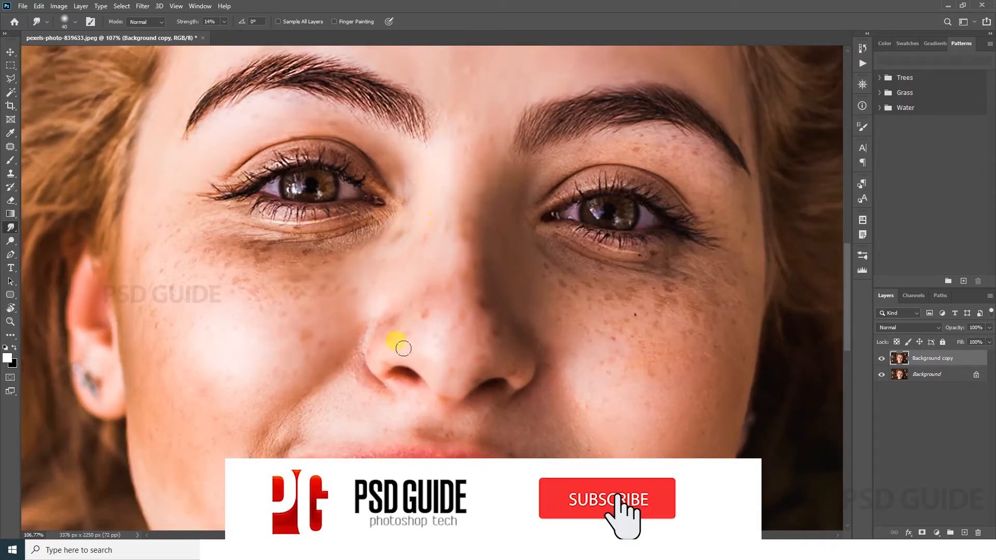
{"action": "mouse_move", "coordinate": [389, 339]}
{"action": "left_mouse_down"}
{"action": "mouse_move", "coordinate": [393, 316]}
{"action": "mouse_move", "coordinate": [370, 356]}
{"action": "mouse_move", "coordinate": [407, 354]}
{"action": "mouse_move", "coordinate": [446, 397]}
{"action": "mouse_move", "coordinate": [490, 355]}
{"action": "mouse_move", "coordinate": [450, 354]}
{"action": "mouse_move", "coordinate": [505, 330]}
{"action": "mouse_move", "coordinate": [433, 311]}
{"action": "left_mouse_up"}
{"action": "mouse_move", "coordinate": [478, 208]}
{"action": "left_mouse_down"}
{"action": "mouse_move", "coordinate": [482, 368]}
{"action": "mouse_move", "coordinate": [517, 379]}
{"action": "mouse_move", "coordinate": [478, 306]}
{"action": "left_mouse_up"}
- Smudge the freckles smooth over the image-left cheek, from the mouth corner and jaw up to the under-eye area
{"action": "mouse_move", "coordinate": [316, 406]}
{"action": "left_mouse_down"}
{"action": "mouse_move", "coordinate": [322, 362]}
{"action": "mouse_move", "coordinate": [289, 356]}
{"action": "mouse_move", "coordinate": [237, 422]}
{"action": "left_mouse_up"}
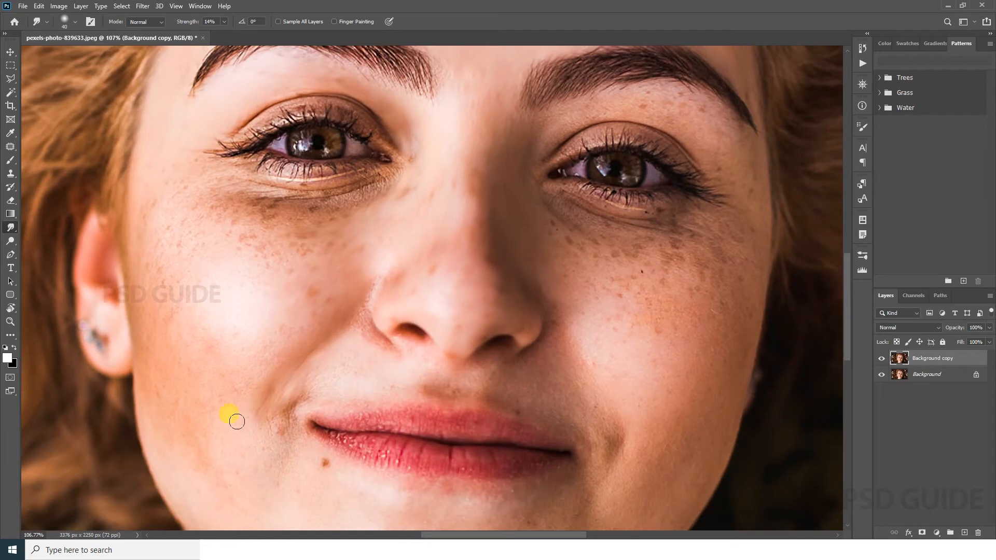
{"action": "left_click_drag", "start_coordinate": [317, 273], "coordinate": [313, 255]}
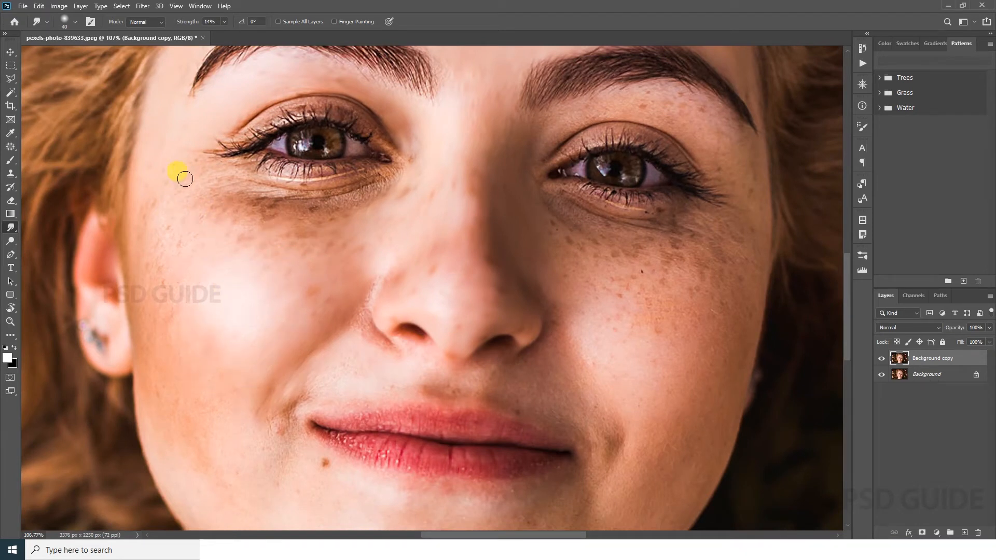
{"action": "left_click_drag", "start_coordinate": [138, 240], "coordinate": [149, 422]}
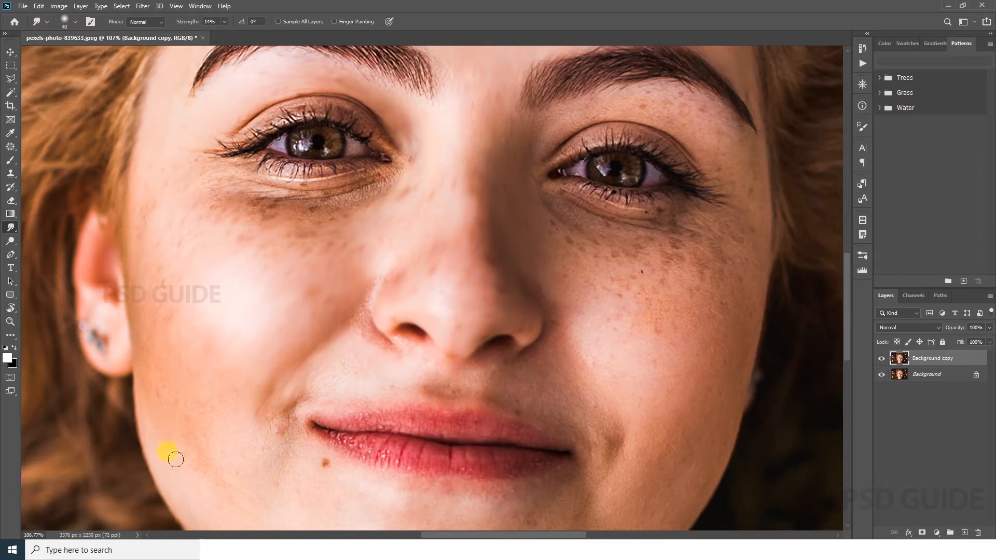
{"action": "mouse_move", "coordinate": [175, 460]}
{"action": "left_mouse_down"}
{"action": "mouse_move", "coordinate": [162, 391]}
{"action": "mouse_move", "coordinate": [208, 366]}
{"action": "left_mouse_up"}
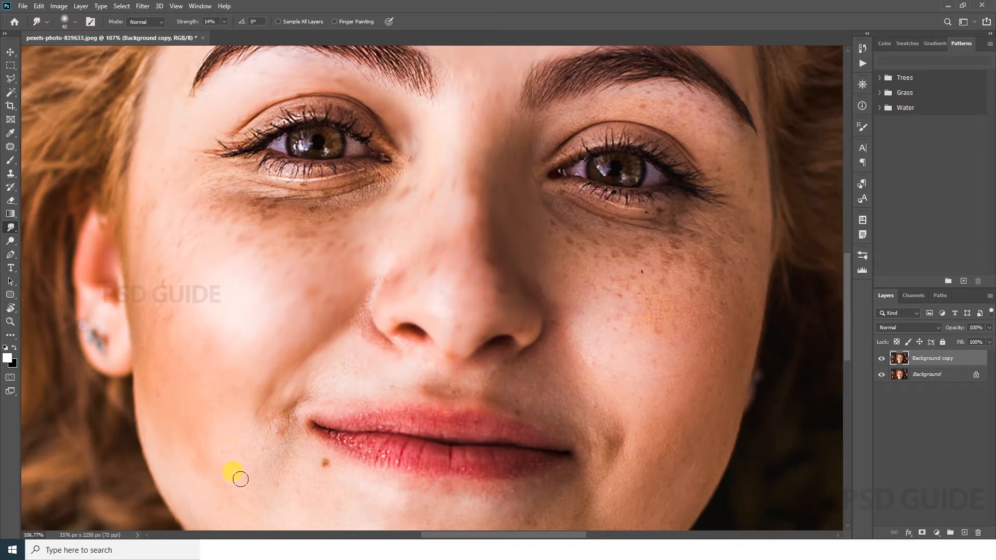
{"action": "left_click_drag", "start_coordinate": [162, 325], "coordinate": [150, 363]}
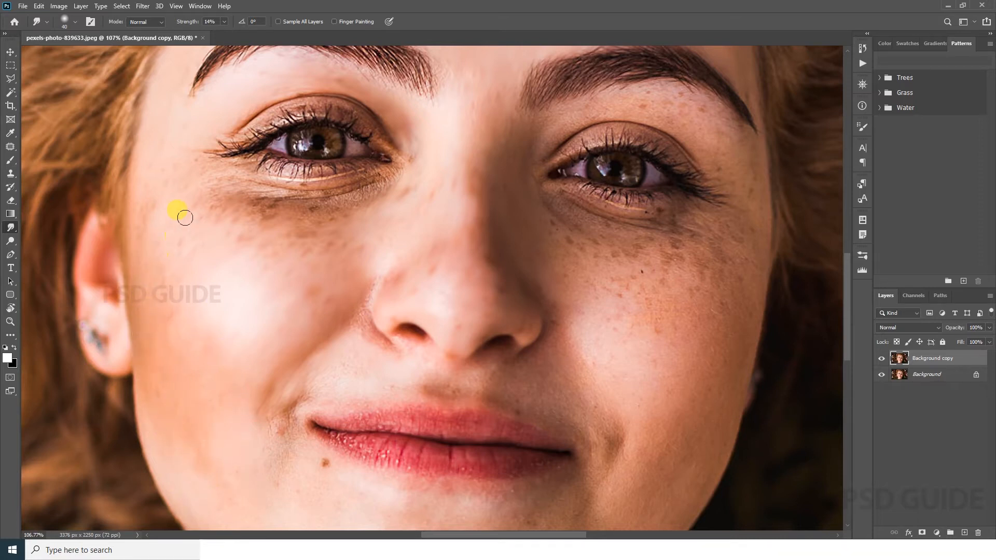
{"action": "mouse_move", "coordinate": [222, 171]}
{"action": "left_mouse_down"}
{"action": "mouse_move", "coordinate": [243, 213]}
{"action": "mouse_move", "coordinate": [244, 191]}
{"action": "mouse_move", "coordinate": [260, 194]}
{"action": "mouse_move", "coordinate": [233, 221]}
{"action": "mouse_move", "coordinate": [324, 214]}
{"action": "mouse_move", "coordinate": [319, 221]}
{"action": "mouse_move", "coordinate": [322, 207]}
{"action": "mouse_move", "coordinate": [387, 185]}
{"action": "left_mouse_up"}
{"action": "left_click_drag", "start_coordinate": [397, 201], "coordinate": [414, 269]}
- Smooth the fine creases around the image-left eye and its eyelid with a small Smudge brush of 15 to 20 px
{"action": "key", "text": "bracketleft"}
{"action": "key", "text": "bracketleft"}
{"action": "key", "text": "bracketleft"}
{"action": "mouse_move", "coordinate": [300, 268]}
{"action": "left_mouse_down"}
{"action": "mouse_move", "coordinate": [402, 252]}
{"action": "mouse_move", "coordinate": [360, 238]}
{"action": "mouse_move", "coordinate": [286, 254]}
{"action": "mouse_move", "coordinate": [265, 234]}
{"action": "left_mouse_up"}
{"action": "key", "text": "bracketright"}
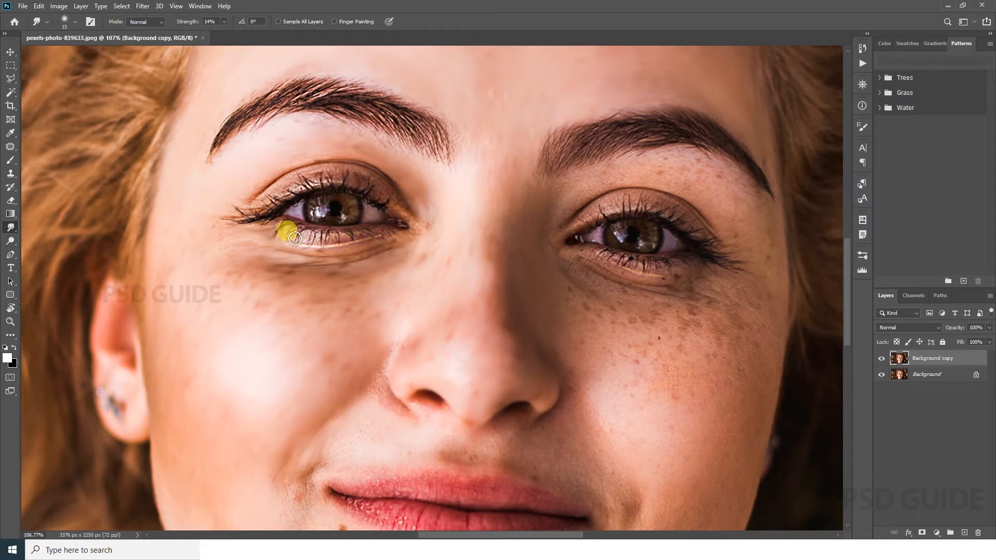
{"action": "mouse_move", "coordinate": [340, 255]}
{"action": "left_mouse_down"}
{"action": "mouse_move", "coordinate": [414, 235]}
{"action": "mouse_move", "coordinate": [415, 252]}
{"action": "mouse_move", "coordinate": [421, 228]}
{"action": "mouse_move", "coordinate": [399, 213]}
{"action": "mouse_move", "coordinate": [420, 214]}
{"action": "mouse_move", "coordinate": [394, 186]}
{"action": "mouse_move", "coordinate": [388, 197]}
{"action": "mouse_move", "coordinate": [366, 192]}
{"action": "mouse_move", "coordinate": [350, 168]}
{"action": "mouse_move", "coordinate": [325, 173]}
{"action": "left_mouse_up"}
{"action": "key", "text": "bracketright"}
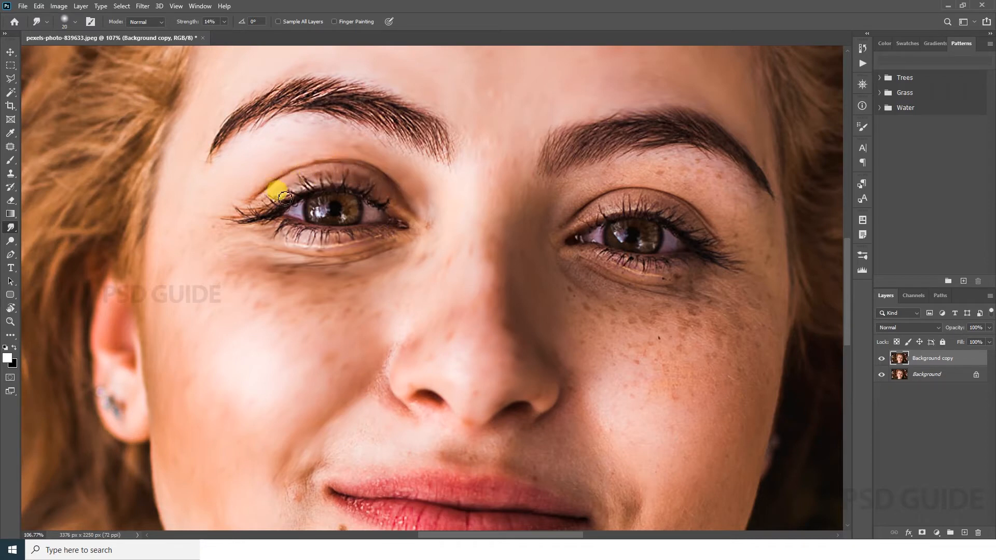
- Smooth the image-left mouth corner, the chin and the skin below the lips with a 30 px Smudge brush
{"action": "scroll", "coordinate": [208, 213], "scroll_direction": "down", "scroll_amount": 5}
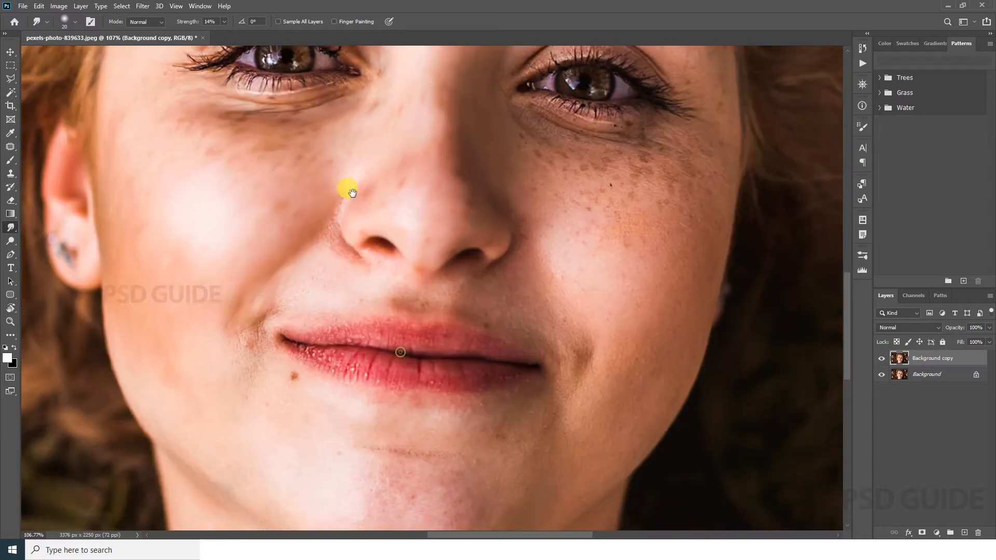
{"action": "key", "text": "bracketright"}
{"action": "mouse_move", "coordinate": [244, 265]}
{"action": "left_mouse_down"}
{"action": "mouse_move", "coordinate": [237, 286]}
{"action": "mouse_move", "coordinate": [270, 258]}
{"action": "mouse_move", "coordinate": [275, 306]}
{"action": "mouse_move", "coordinate": [253, 281]}
{"action": "left_mouse_up"}
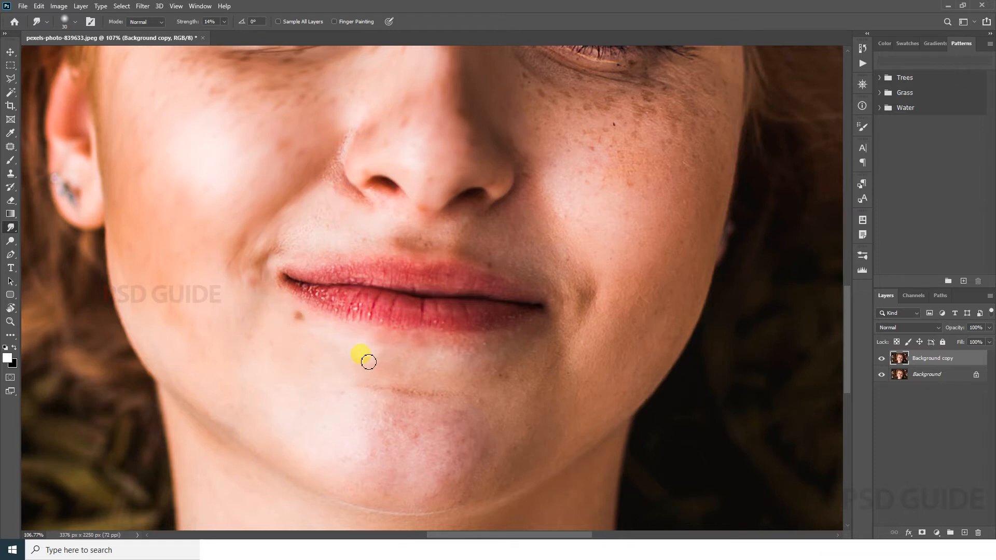
{"action": "mouse_move", "coordinate": [373, 401]}
{"action": "left_mouse_down"}
{"action": "mouse_move", "coordinate": [458, 425]}
{"action": "mouse_move", "coordinate": [347, 446]}
{"action": "left_mouse_up"}
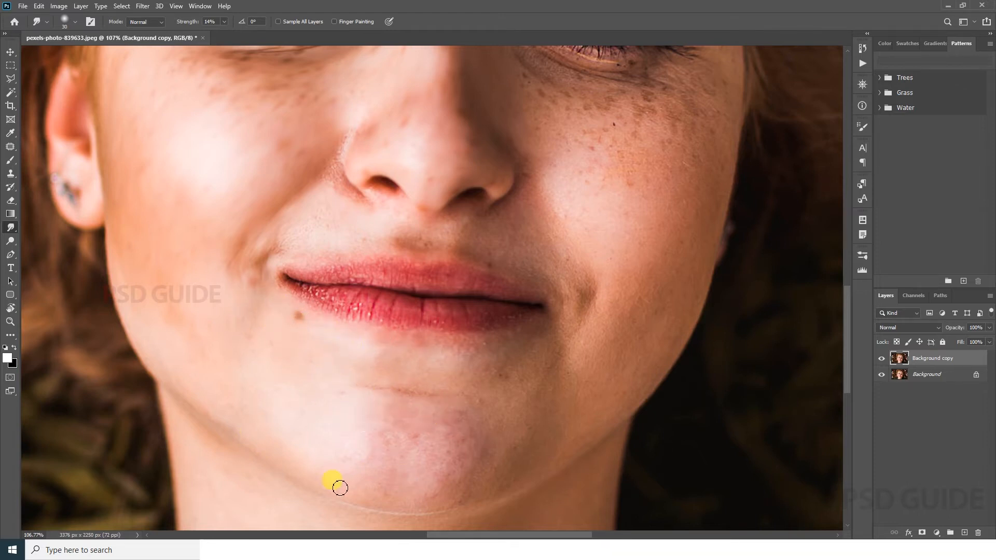
{"action": "mouse_move", "coordinate": [384, 495]}
{"action": "left_mouse_down"}
{"action": "mouse_move", "coordinate": [463, 504]}
{"action": "mouse_move", "coordinate": [495, 480]}
{"action": "mouse_move", "coordinate": [436, 499]}
{"action": "mouse_move", "coordinate": [432, 456]}
{"action": "mouse_move", "coordinate": [483, 462]}
{"action": "mouse_move", "coordinate": [421, 450]}
{"action": "mouse_move", "coordinate": [558, 380]}
{"action": "mouse_move", "coordinate": [445, 425]}
{"action": "mouse_move", "coordinate": [523, 383]}
{"action": "mouse_move", "coordinate": [379, 361]}
{"action": "mouse_move", "coordinate": [530, 367]}
{"action": "mouse_move", "coordinate": [551, 307]}
{"action": "mouse_move", "coordinate": [514, 331]}
{"action": "mouse_move", "coordinate": [496, 397]}
{"action": "mouse_move", "coordinate": [564, 327]}
{"action": "mouse_move", "coordinate": [576, 340]}
{"action": "mouse_move", "coordinate": [465, 434]}
{"action": "mouse_move", "coordinate": [572, 333]}
{"action": "mouse_move", "coordinate": [580, 285]}
{"action": "mouse_move", "coordinate": [621, 283]}
{"action": "mouse_move", "coordinate": [573, 389]}
{"action": "mouse_move", "coordinate": [652, 288]}
{"action": "mouse_move", "coordinate": [535, 472]}
{"action": "mouse_move", "coordinate": [590, 406]}
{"action": "mouse_move", "coordinate": [619, 410]}
{"action": "mouse_move", "coordinate": [666, 293]}
{"action": "mouse_move", "coordinate": [636, 346]}
{"action": "mouse_move", "coordinate": [702, 253]}
{"action": "mouse_move", "coordinate": [728, 106]}
{"action": "mouse_move", "coordinate": [722, 156]}
{"action": "mouse_move", "coordinate": [650, 306]}
{"action": "mouse_move", "coordinate": [659, 214]}
{"action": "mouse_move", "coordinate": [642, 223]}
{"action": "mouse_move", "coordinate": [588, 302]}
{"action": "mouse_move", "coordinate": [577, 271]}
{"action": "mouse_move", "coordinate": [559, 323]}
{"action": "mouse_move", "coordinate": [542, 269]}
{"action": "mouse_move", "coordinate": [505, 262]}
{"action": "mouse_move", "coordinate": [498, 221]}
{"action": "mouse_move", "coordinate": [533, 205]}
{"action": "mouse_move", "coordinate": [573, 283]}
{"action": "mouse_move", "coordinate": [523, 244]}
{"action": "mouse_move", "coordinate": [539, 209]}
{"action": "left_mouse_up"}
- Smudge the image-right cheek, under-eye area and the skin between eyebrow and eyelid until the freckles blend in
{"action": "key", "text": "bracketright"}
{"action": "mouse_move", "coordinate": [604, 259]}
{"action": "left_mouse_down"}
{"action": "mouse_move", "coordinate": [545, 415]}
{"action": "mouse_move", "coordinate": [498, 345]}
{"action": "mouse_move", "coordinate": [524, 330]}
{"action": "mouse_move", "coordinate": [602, 326]}
{"action": "mouse_move", "coordinate": [642, 300]}
{"action": "mouse_move", "coordinate": [662, 242]}
{"action": "mouse_move", "coordinate": [510, 239]}
{"action": "mouse_move", "coordinate": [424, 205]}
{"action": "mouse_move", "coordinate": [503, 310]}
{"action": "mouse_move", "coordinate": [531, 264]}
{"action": "mouse_move", "coordinate": [496, 262]}
{"action": "mouse_move", "coordinate": [458, 206]}
{"action": "mouse_move", "coordinate": [642, 244]}
{"action": "mouse_move", "coordinate": [637, 225]}
{"action": "mouse_move", "coordinate": [584, 232]}
{"action": "mouse_move", "coordinate": [562, 216]}
{"action": "mouse_move", "coordinate": [492, 212]}
{"action": "mouse_move", "coordinate": [457, 181]}
{"action": "left_mouse_up"}
{"action": "key", "text": "bracketright"}
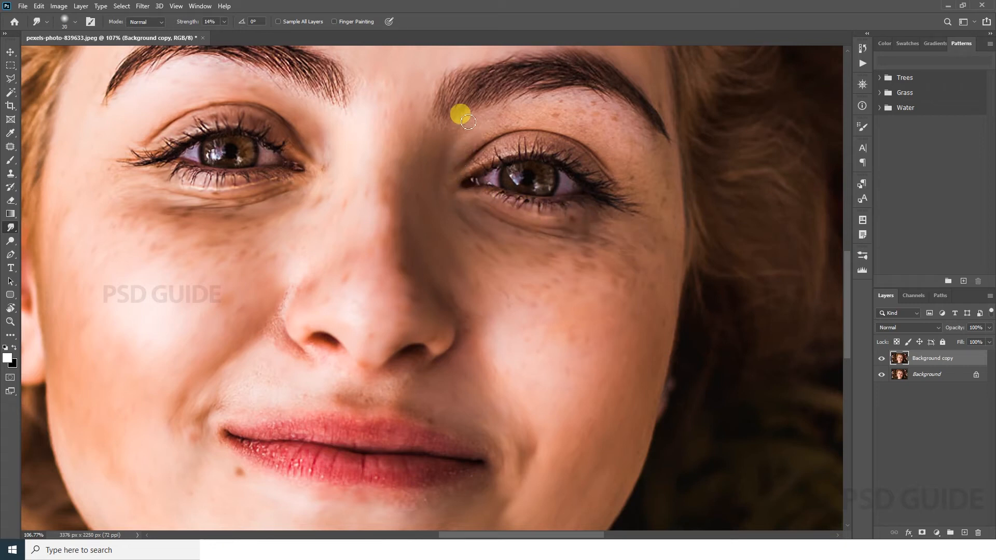
{"action": "mouse_move", "coordinate": [468, 121]}
{"action": "left_mouse_down"}
{"action": "mouse_move", "coordinate": [496, 128]}
{"action": "mouse_move", "coordinate": [467, 150]}
{"action": "mouse_move", "coordinate": [516, 123]}
{"action": "mouse_move", "coordinate": [589, 135]}
{"action": "mouse_move", "coordinate": [510, 113]}
{"action": "mouse_move", "coordinate": [581, 100]}
{"action": "mouse_move", "coordinate": [620, 154]}
{"action": "mouse_move", "coordinate": [621, 128]}
{"action": "mouse_move", "coordinate": [653, 134]}
{"action": "mouse_move", "coordinate": [612, 103]}
{"action": "mouse_move", "coordinate": [560, 109]}
{"action": "mouse_move", "coordinate": [604, 149]}
{"action": "mouse_move", "coordinate": [660, 176]}
{"action": "mouse_move", "coordinate": [668, 221]}
{"action": "mouse_move", "coordinate": [667, 176]}
{"action": "mouse_move", "coordinate": [652, 205]}
{"action": "mouse_move", "coordinate": [623, 193]}
{"action": "mouse_move", "coordinate": [627, 175]}
{"action": "mouse_move", "coordinate": [601, 180]}
{"action": "mouse_move", "coordinate": [599, 165]}
{"action": "mouse_move", "coordinate": [557, 143]}
{"action": "mouse_move", "coordinate": [544, 141]}
{"action": "mouse_move", "coordinate": [530, 158]}
{"action": "mouse_move", "coordinate": [520, 147]}
{"action": "mouse_move", "coordinate": [471, 174]}
{"action": "mouse_move", "coordinate": [492, 131]}
{"action": "mouse_move", "coordinate": [480, 139]}
{"action": "mouse_move", "coordinate": [589, 156]}
{"action": "left_mouse_up"}
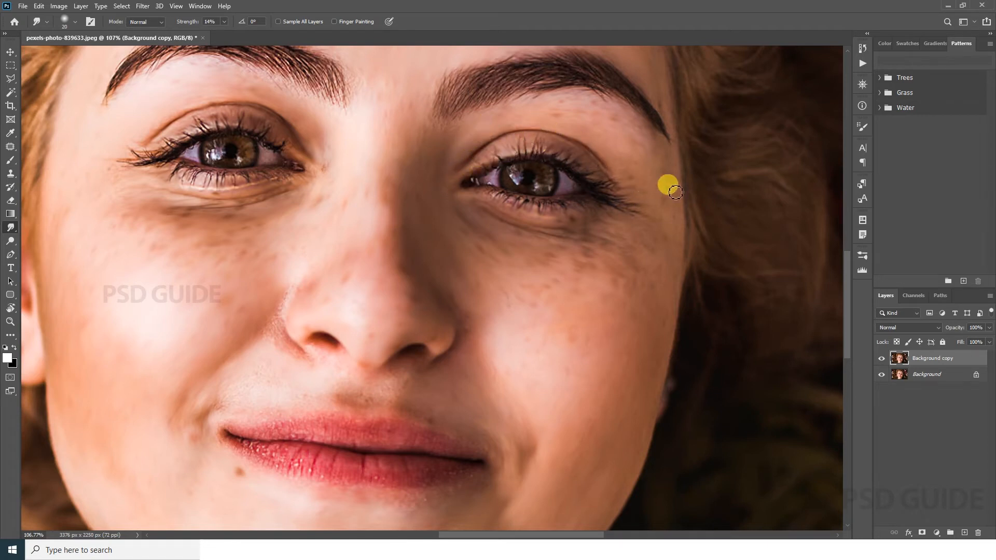
{"action": "left_click_drag", "start_coordinate": [634, 441], "coordinate": [773, 112]}
- Fit the portrait in view and toggle the Background copy layer's visibility to compare before and after
{"action": "key", "text": "z"}
{"action": "right_click", "coordinate": [569, 223]}
{"action": "left_click", "coordinate": [574, 227]}
{"action": "left_click", "coordinate": [881, 359]}
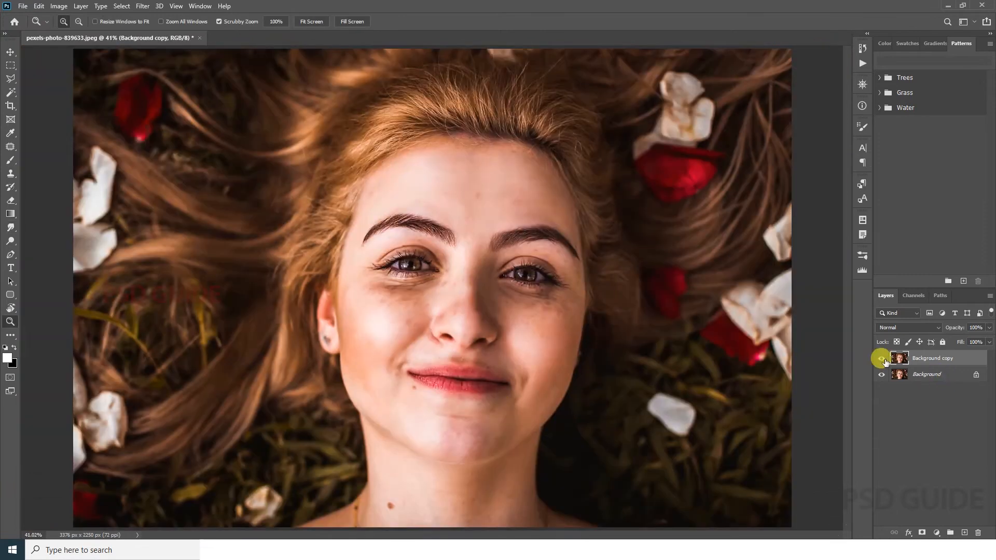
{"action": "left_click", "coordinate": [882, 359]}
- Set the Background copy layer's blend mode to Darken
{"action": "key", "text": "v"}
{"action": "left_click", "coordinate": [908, 328]}
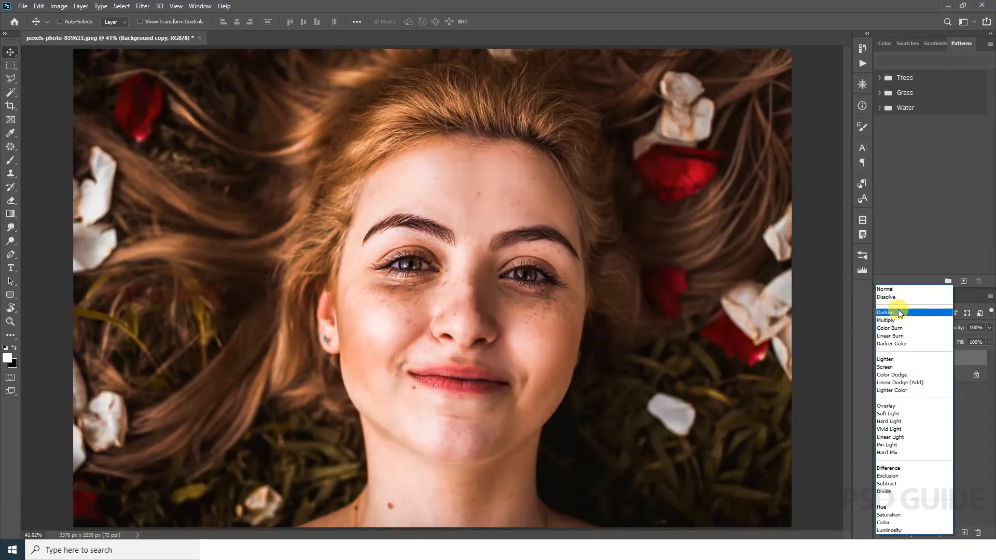
{"action": "left_click", "coordinate": [898, 312]}
- Compare the retouched face with the original up close by toggling the Background copy layer's visibility
{"action": "left_click", "coordinate": [881, 361]}
{"action": "left_click", "coordinate": [881, 360]}
{"action": "left_click", "coordinate": [881, 360]}
{"action": "left_click_drag", "start_coordinate": [486, 328], "coordinate": [484, 356]}
{"action": "left_click", "coordinate": [881, 359]}
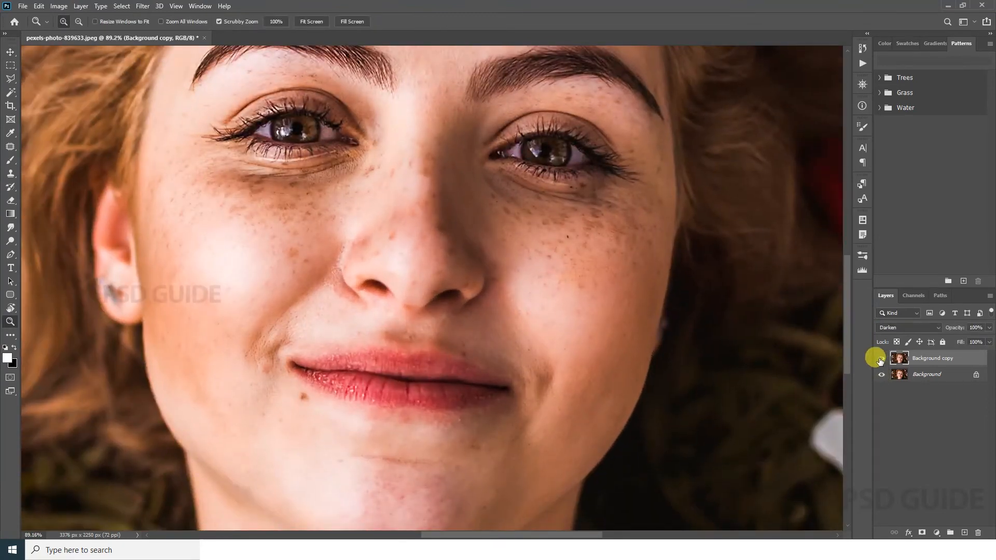
- Merge Layer 1, Background copy and Background into one layer and copy the entire image
{"action": "right_click", "coordinate": [899, 389]}
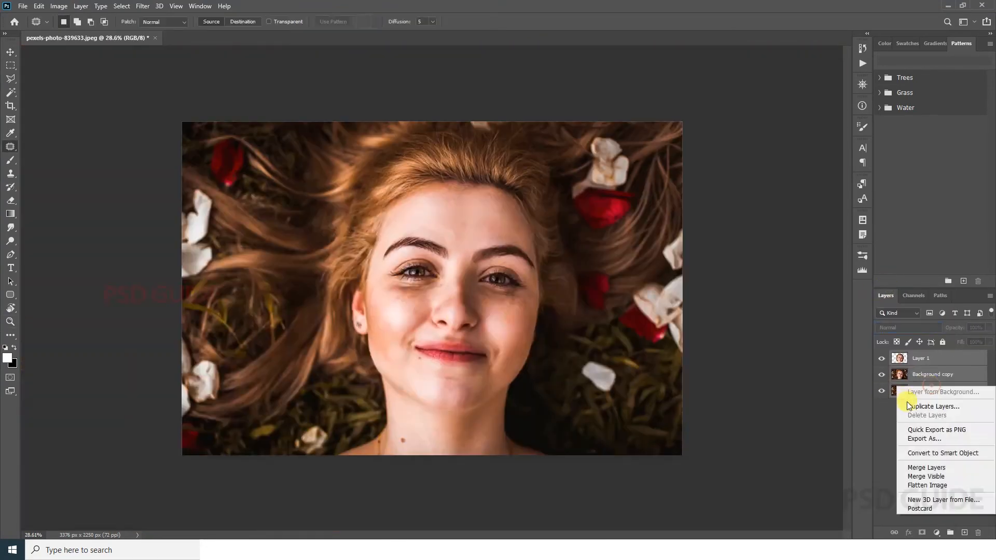
{"action": "left_click", "coordinate": [936, 468]}
{"action": "key", "text": "ctrl+a"}
{"action": "left_click", "coordinate": [39, 6]}
{"action": "left_click", "coordinate": [51, 78]}
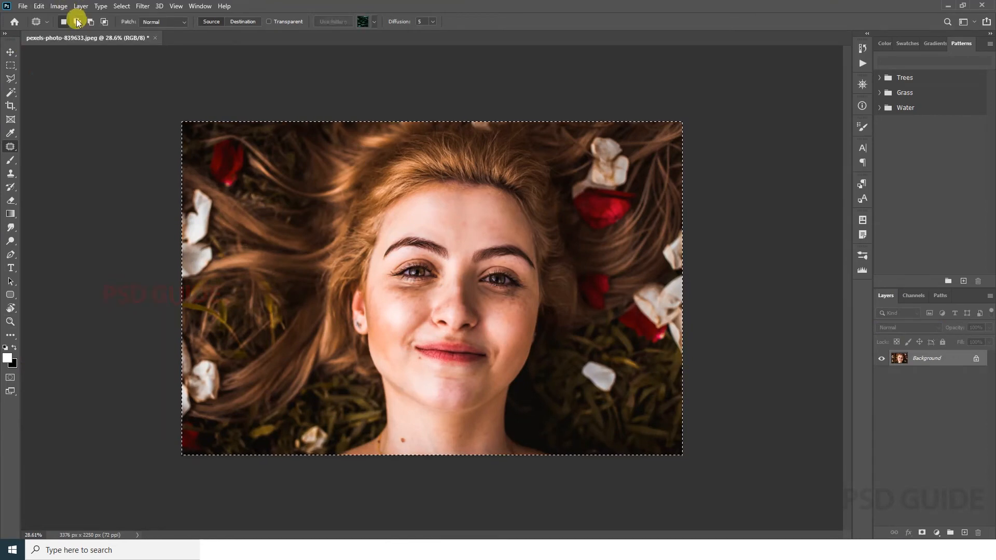
- Apply HDR Toning with edge glow strength 0.85, gamma 1.31, exposure -0.60, shadow -27%, highlight +3%, vibrance +10% and detail raised above +60%
{"action": "left_click", "coordinate": [58, 6]}
{"action": "mouse_move", "coordinate": [77, 29]}
{"action": "left_click", "coordinate": [200, 218]}
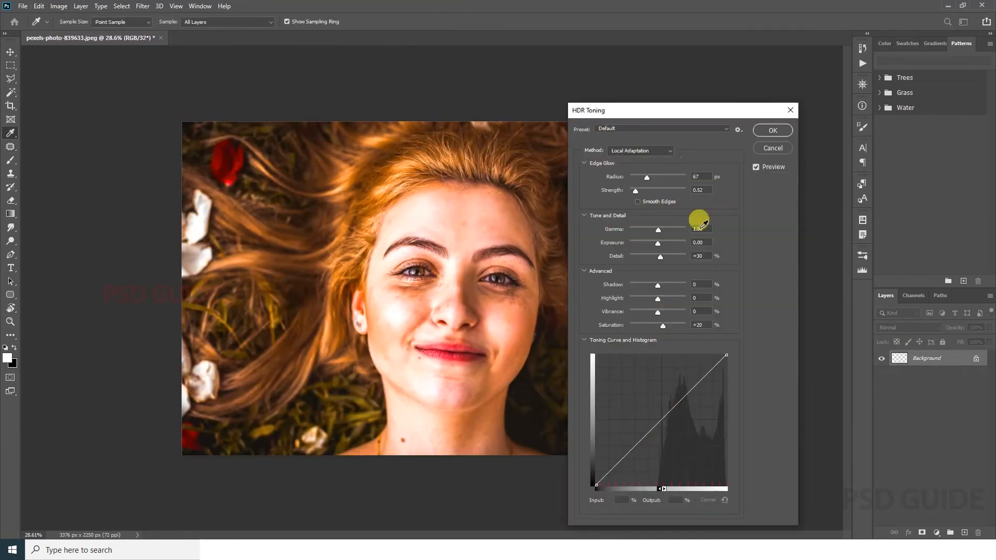
{"action": "mouse_move", "coordinate": [658, 229]}
{"action": "left_mouse_down"}
{"action": "mouse_move", "coordinate": [667, 231]}
{"action": "mouse_move", "coordinate": [653, 228]}
{"action": "mouse_move", "coordinate": [664, 256]}
{"action": "mouse_move", "coordinate": [658, 243]}
{"action": "left_mouse_up"}
{"action": "left_click_drag", "start_coordinate": [657, 298], "coordinate": [655, 286]}
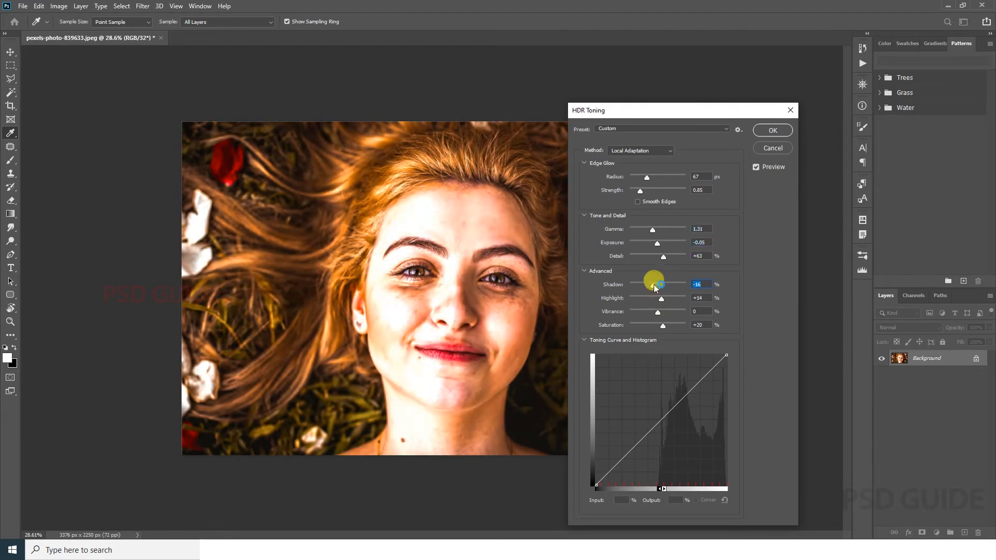
{"action": "left_click_drag", "start_coordinate": [657, 244], "coordinate": [654, 244]}
{"action": "mouse_move", "coordinate": [654, 286]}
{"action": "left_mouse_down"}
{"action": "mouse_move", "coordinate": [654, 314]}
{"action": "mouse_move", "coordinate": [659, 300]}
{"action": "left_mouse_up"}
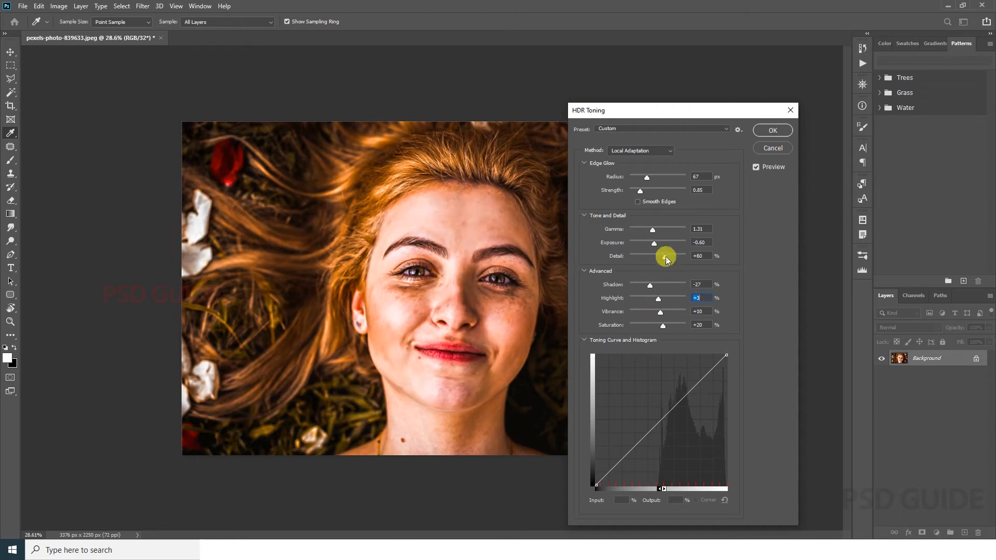
{"action": "left_click_drag", "start_coordinate": [667, 258], "coordinate": [669, 256]}
{"action": "left_click", "coordinate": [763, 129]}
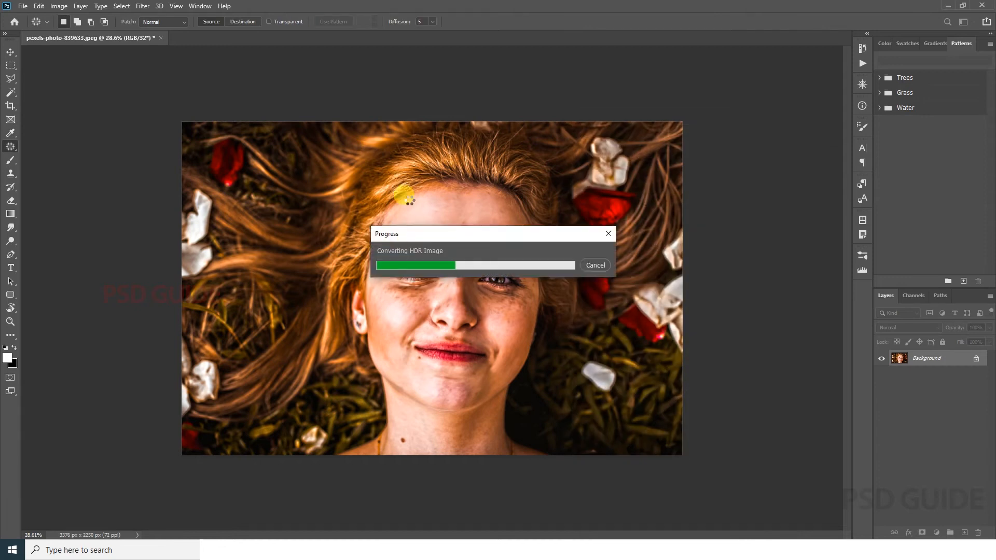
- Paste the copied retouched image as a new layer above the toned Background
{"action": "left_click", "coordinate": [52, 6]}
{"action": "left_click", "coordinate": [58, 98]}
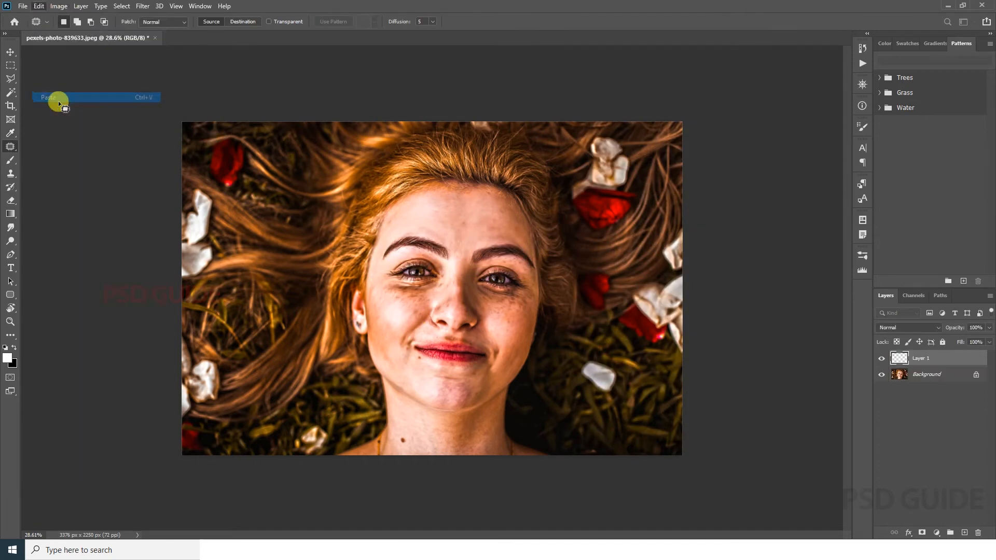
- Add a white layer mask to Layer 1 and set up the Brush tool with black as the foreground colour
{"action": "left_click", "coordinate": [881, 359]}
{"action": "left_click", "coordinate": [923, 533]}
{"action": "key", "text": "b"}
{"action": "scroll", "coordinate": [462, 266], "scroll_direction": "up", "scroll_amount": 5}
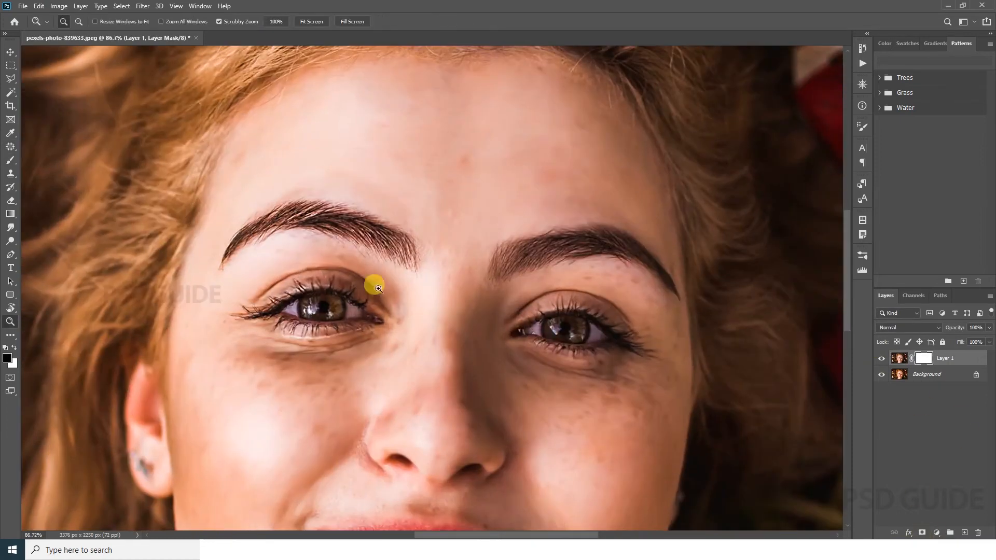
{"action": "left_click", "coordinate": [16, 343]}
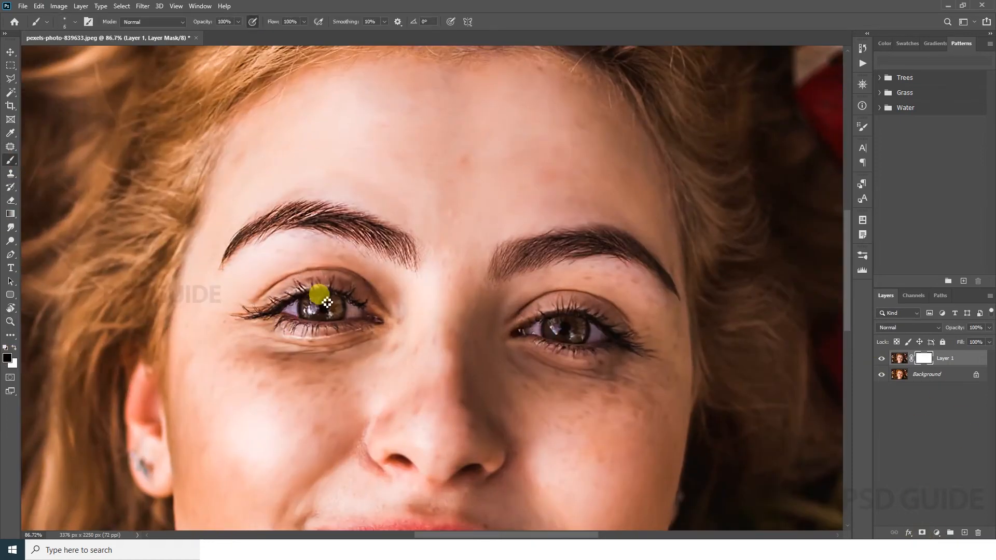
- Paint black on Layer 1's mask over both eyes and eyebrows with a soft brush of size 100
{"action": "key", "text": "bracketright"}
{"action": "key", "text": "bracketright"}
{"action": "key", "text": "bracketright"}
{"action": "key", "text": "bracketright"}
{"action": "key", "text": "bracketright"}
{"action": "key", "text": "bracketright"}
{"action": "key", "text": "bracketright"}
{"action": "key", "text": "bracketright"}
{"action": "key", "text": "bracketright"}
{"action": "key", "text": "bracketright"}
{"action": "key", "text": "bracketright"}
{"action": "key", "text": "bracketright"}
{"action": "key", "text": "bracketright"}
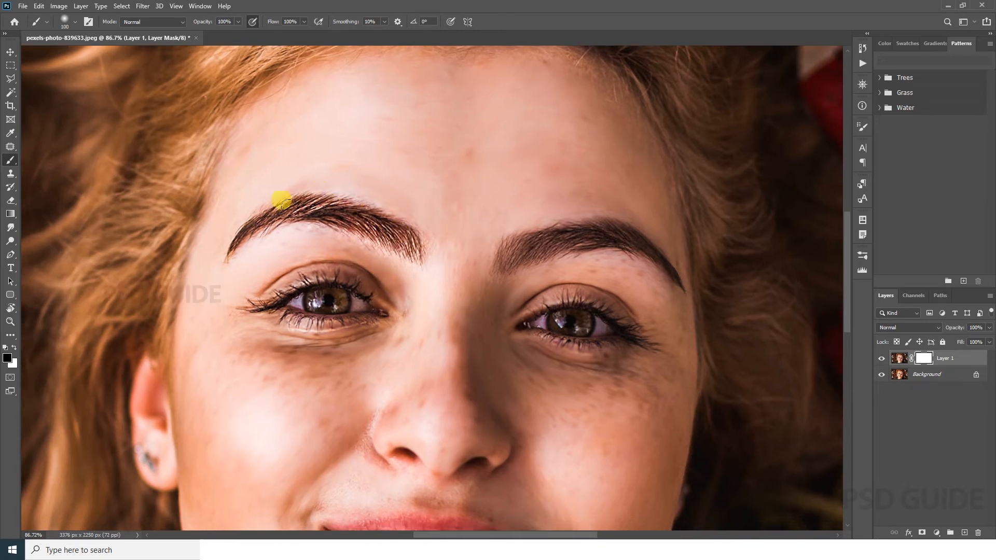
{"action": "mouse_move", "coordinate": [262, 301]}
{"action": "left_mouse_down"}
{"action": "mouse_move", "coordinate": [291, 282]}
{"action": "mouse_move", "coordinate": [244, 296]}
{"action": "left_mouse_up"}
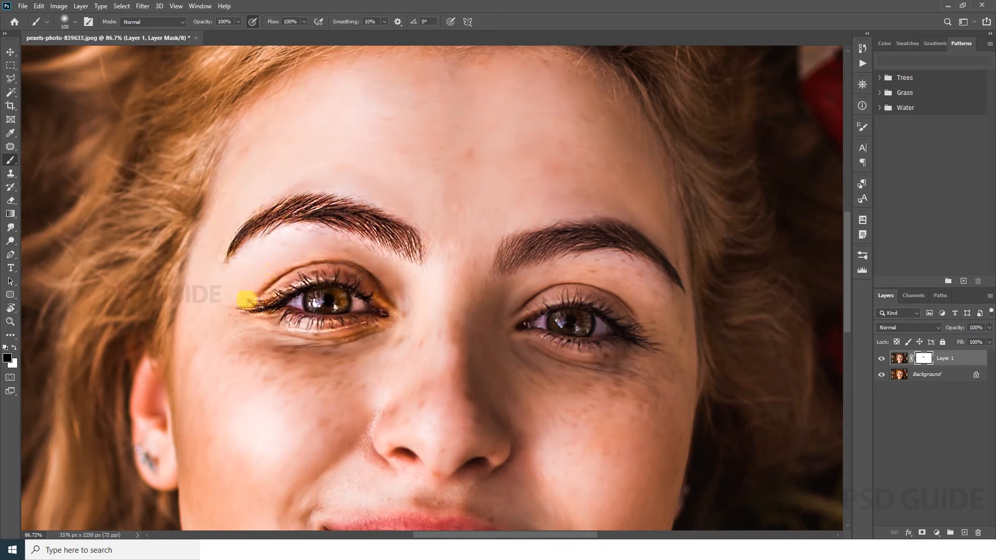
{"action": "mouse_move", "coordinate": [503, 312]}
{"action": "left_mouse_down"}
{"action": "mouse_move", "coordinate": [536, 298]}
{"action": "mouse_move", "coordinate": [639, 320]}
{"action": "mouse_move", "coordinate": [501, 277]}
{"action": "mouse_move", "coordinate": [630, 236]}
{"action": "mouse_move", "coordinate": [675, 278]}
{"action": "left_mouse_up"}
- Lower the brush opacity to 45% and paint the mask over the lips and nearby facial features
{"action": "key", "text": "z"}
{"action": "left_click_drag", "start_coordinate": [570, 291], "coordinate": [502, 293]}
{"action": "left_click_drag", "start_coordinate": [358, 291], "coordinate": [391, 291]}
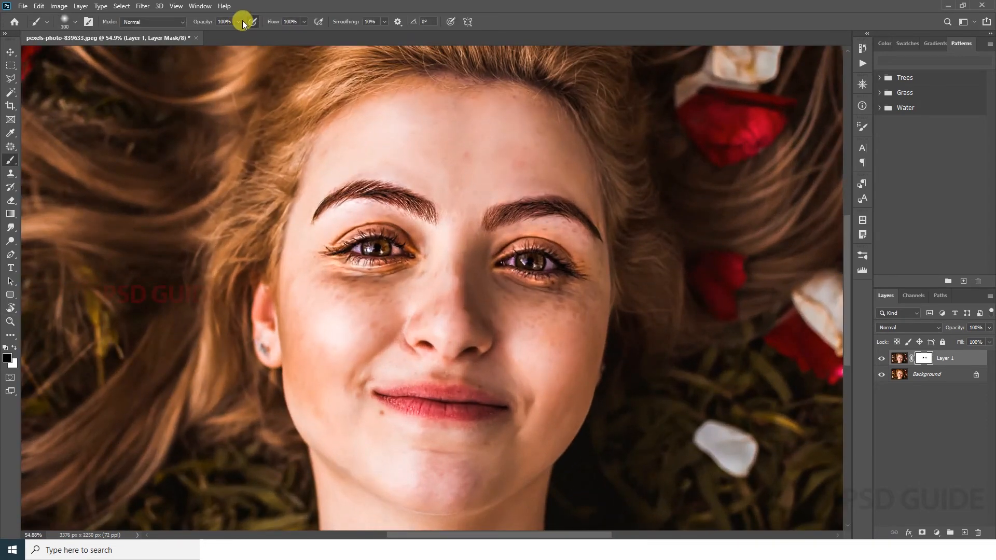
{"action": "left_click_drag", "start_coordinate": [214, 35], "coordinate": [212, 35]}
{"action": "mouse_move", "coordinate": [435, 408]}
{"action": "left_mouse_down"}
{"action": "mouse_move", "coordinate": [485, 401]}
{"action": "mouse_move", "coordinate": [448, 362]}
{"action": "left_mouse_up"}
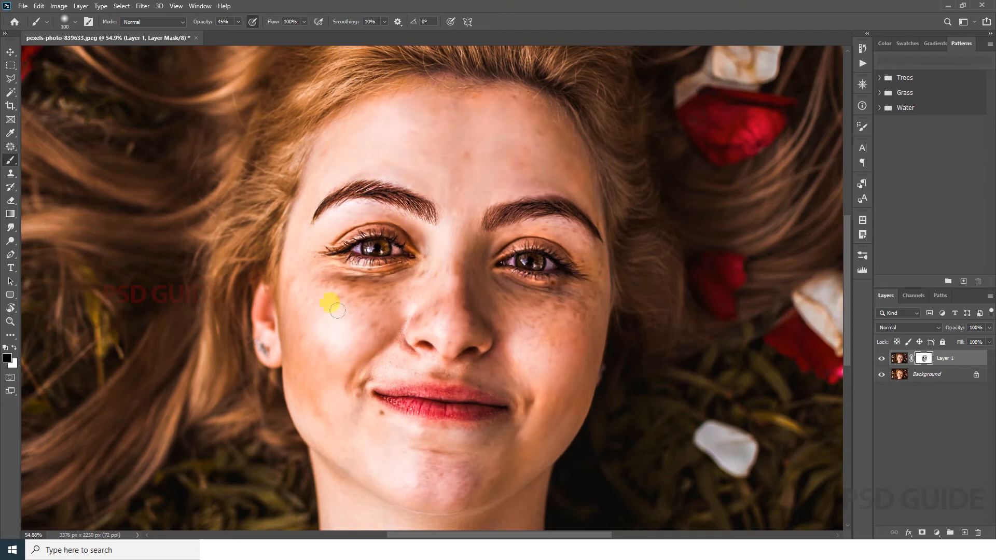
- Paint the hair and surrounding grass and petals on Layer 1's mask at 45% opacity, using larger brush sizes
{"action": "scroll", "coordinate": [337, 311], "scroll_direction": "down", "scroll_amount": 5}
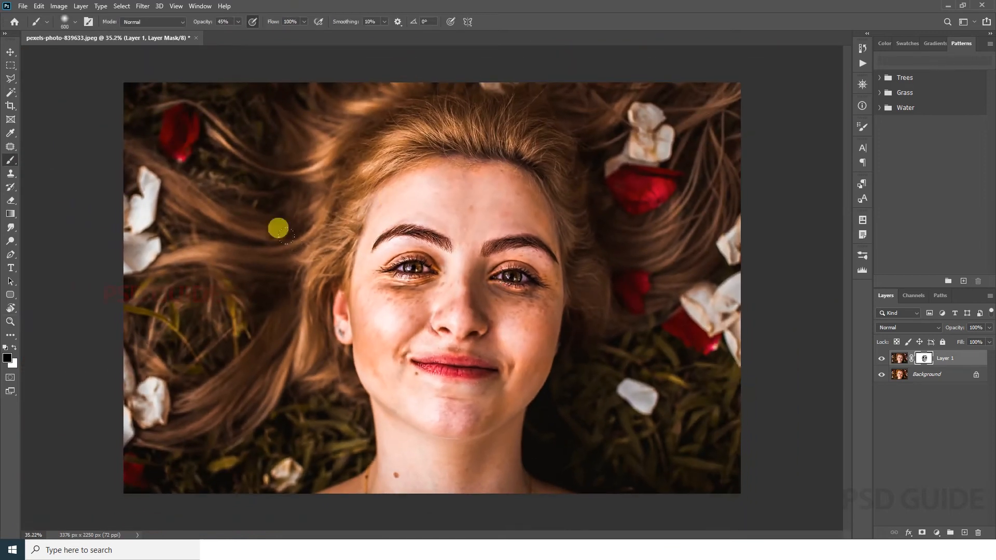
{"action": "mouse_move", "coordinate": [285, 243]}
{"action": "left_mouse_down"}
{"action": "mouse_move", "coordinate": [214, 208]}
{"action": "mouse_move", "coordinate": [335, 154]}
{"action": "mouse_move", "coordinate": [182, 106]}
{"action": "mouse_move", "coordinate": [392, 163]}
{"action": "mouse_move", "coordinate": [496, 134]}
{"action": "left_mouse_up"}
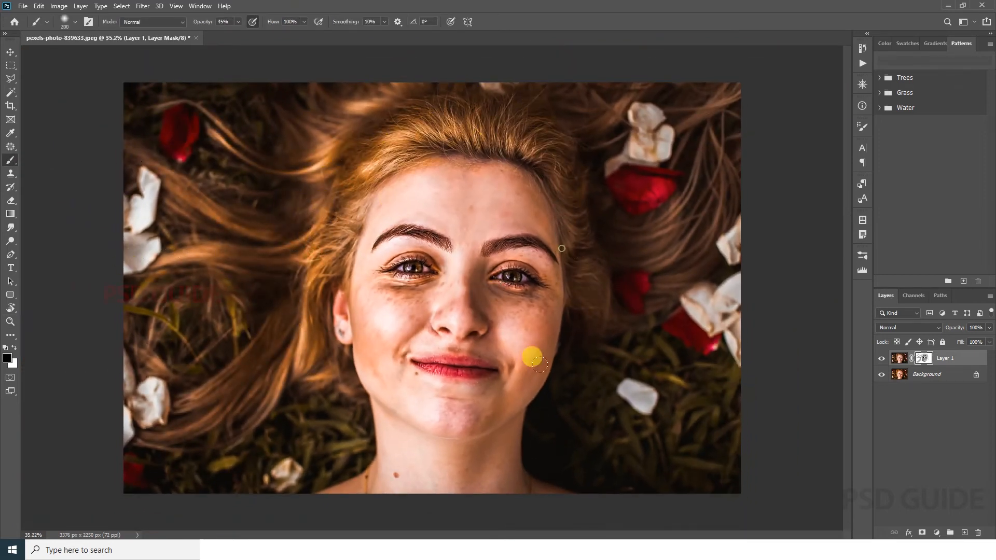
{"action": "mouse_move", "coordinate": [540, 365]}
{"action": "left_mouse_down"}
{"action": "mouse_move", "coordinate": [746, 88]}
{"action": "mouse_move", "coordinate": [628, 65]}
{"action": "left_mouse_up"}
{"action": "mouse_move", "coordinate": [594, 244]}
{"action": "left_mouse_down"}
{"action": "mouse_move", "coordinate": [690, 259]}
{"action": "mouse_move", "coordinate": [567, 295]}
{"action": "left_mouse_up"}
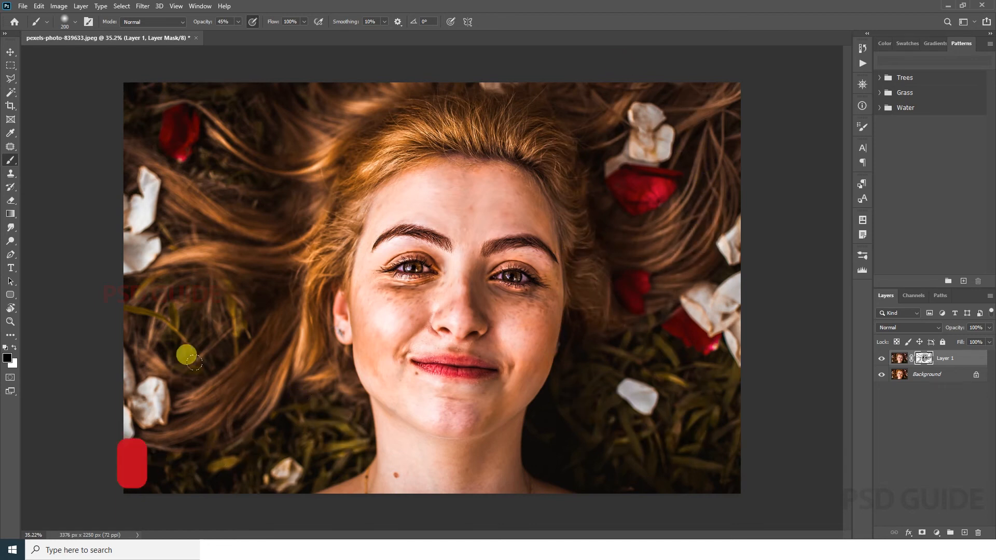
- Merge Layer 1 and the Background into a single layer
{"action": "key", "text": "z"}
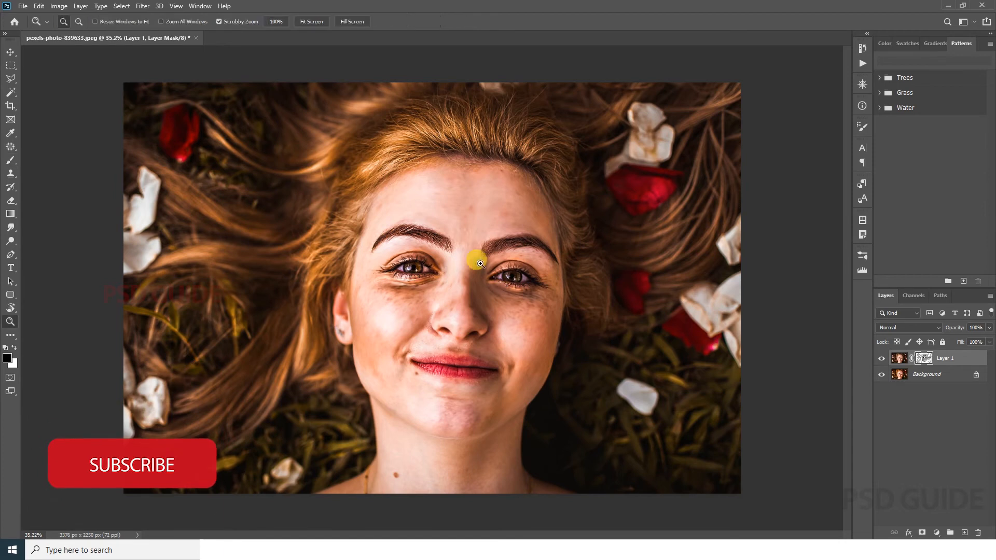
{"action": "left_click_drag", "start_coordinate": [475, 258], "coordinate": [478, 276]}
{"action": "left_click", "coordinate": [929, 378], "text": "ctrl"}
{"action": "right_click", "coordinate": [929, 376]}
{"action": "left_click", "coordinate": [929, 456]}
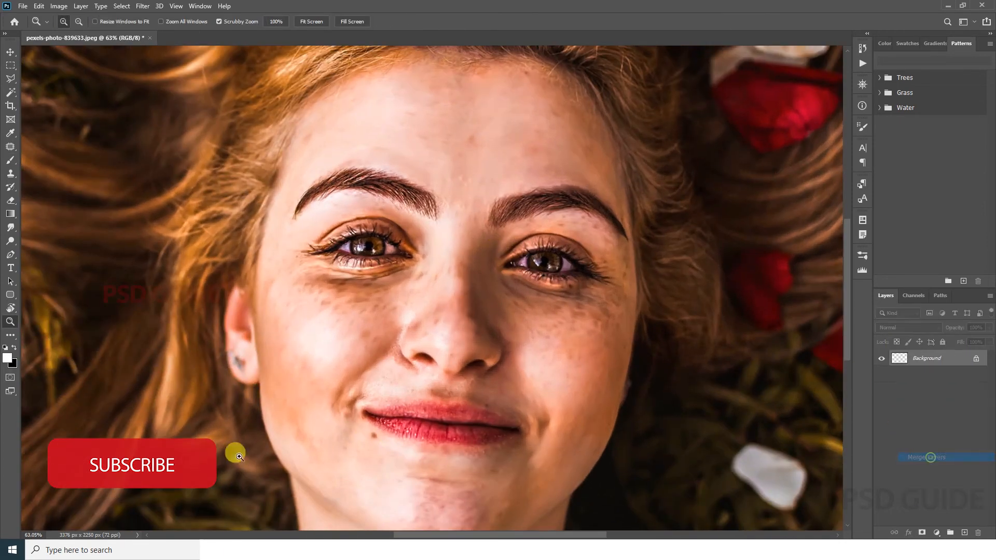
- Remove the mole below the corner of the mouth using the Spot Healing Brush at size 25
{"action": "left_click_drag", "start_coordinate": [375, 474], "coordinate": [410, 374]}
{"action": "right_click", "coordinate": [10, 146]}
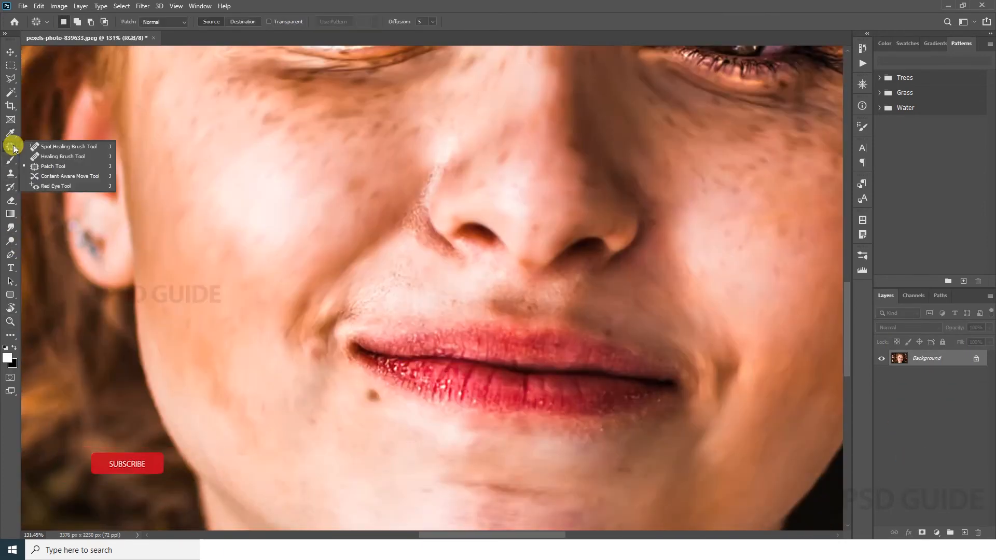
{"action": "left_click", "coordinate": [49, 151]}
{"action": "left_click_drag", "start_coordinate": [391, 427], "coordinate": [363, 434]}
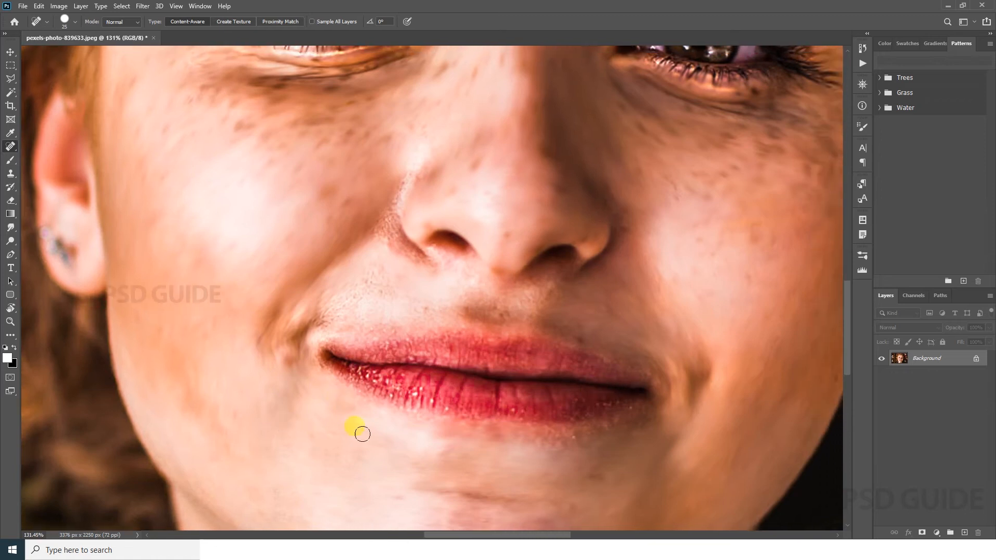
- Heal the freckles on the cheek at the right of the photo and the skin below that eye
{"action": "left_click_drag", "start_coordinate": [730, 285], "coordinate": [551, 409]}
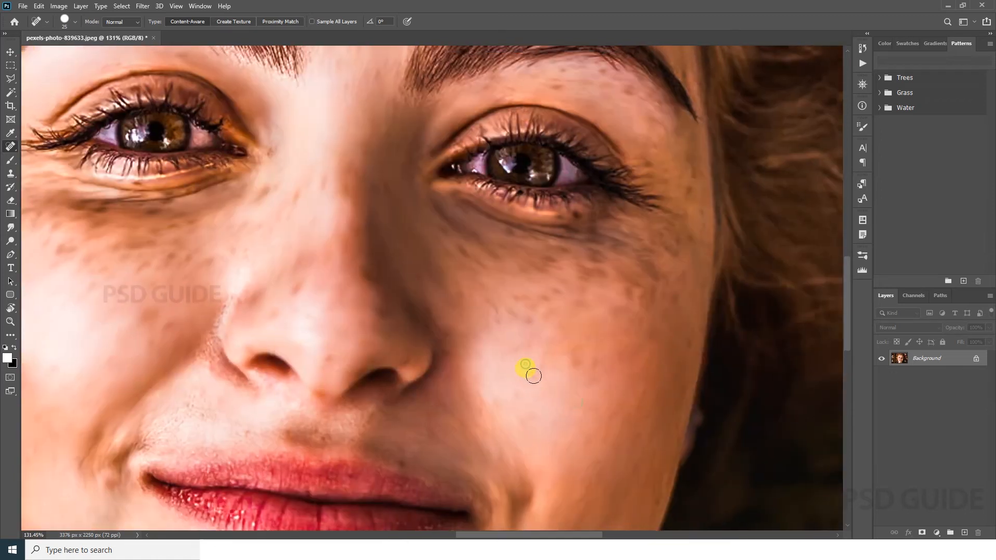
{"action": "left_click_drag", "start_coordinate": [533, 376], "coordinate": [525, 402]}
{"action": "left_click", "coordinate": [560, 400]}
{"action": "left_click_drag", "start_coordinate": [524, 346], "coordinate": [515, 373]}
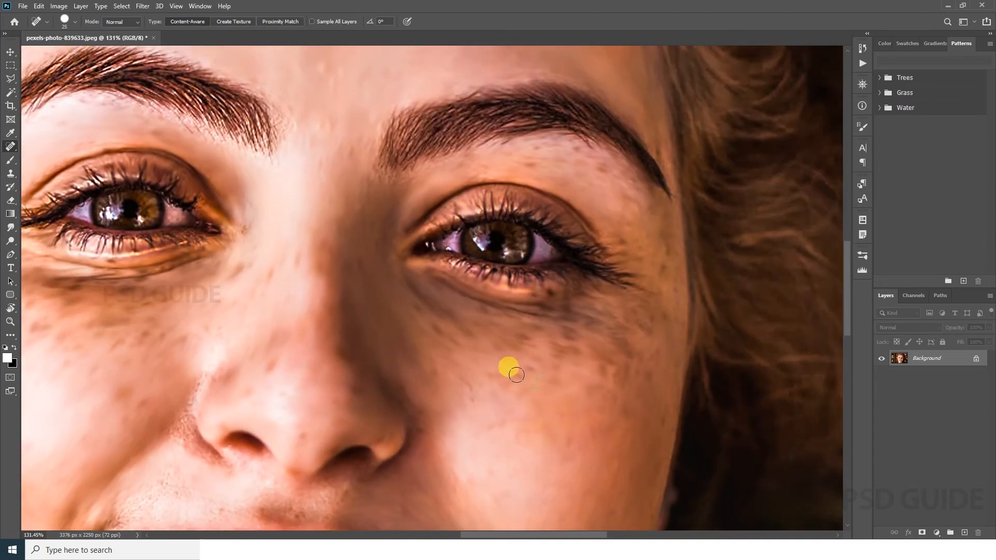
{"action": "left_click", "coordinate": [536, 371]}
{"action": "left_click", "coordinate": [506, 381]}
{"action": "mouse_move", "coordinate": [438, 320]}
{"action": "left_mouse_down"}
{"action": "mouse_move", "coordinate": [439, 352]}
{"action": "mouse_move", "coordinate": [455, 370]}
{"action": "left_mouse_up"}
{"action": "left_click_drag", "start_coordinate": [550, 397], "coordinate": [550, 422]}
{"action": "key", "text": "]"}
{"action": "key", "text": "]"}
{"action": "key", "text": "]"}
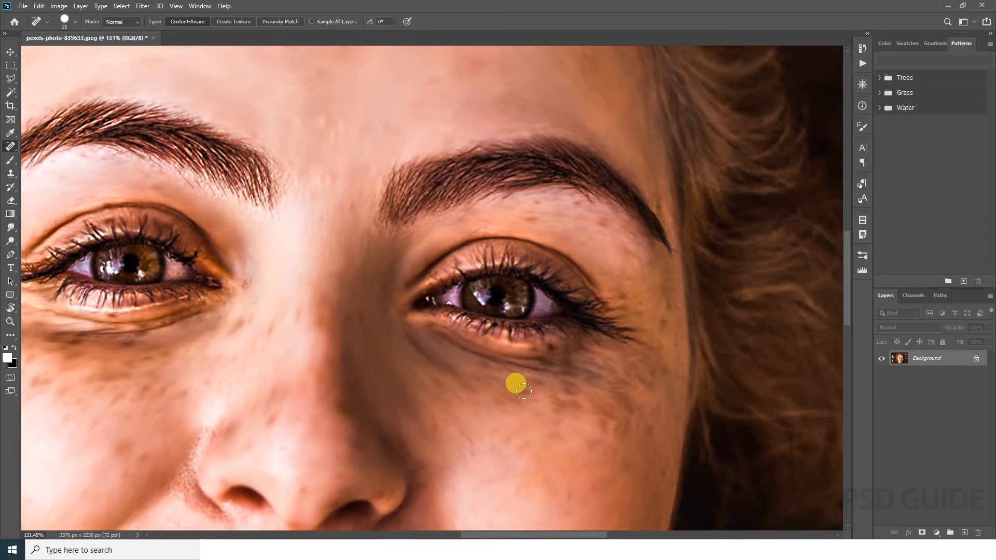
{"action": "left_click", "coordinate": [552, 403]}
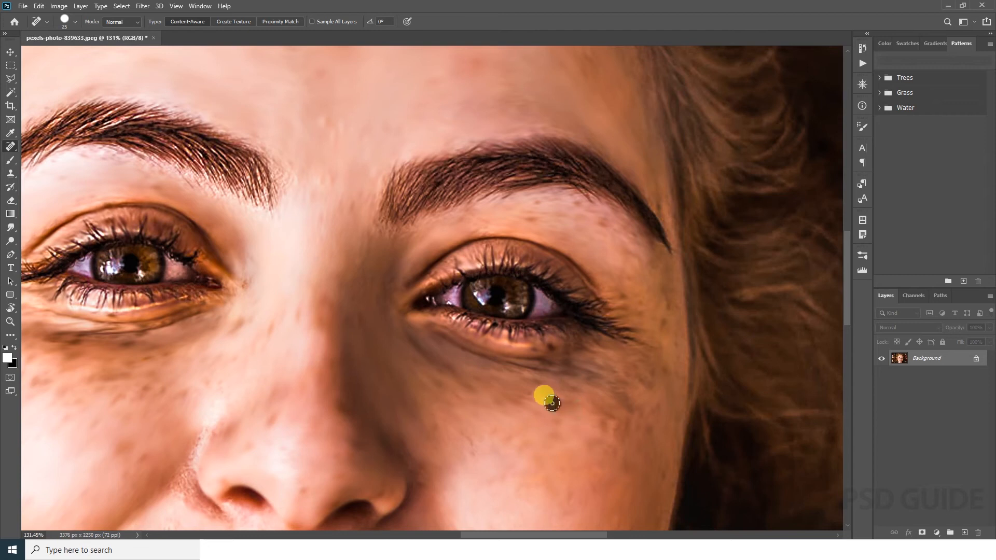
- Heal the blemishes on the forehead and between the eyebrows
{"action": "left_click_drag", "start_coordinate": [415, 399], "coordinate": [533, 529]}
{"action": "left_click", "coordinate": [442, 306]}
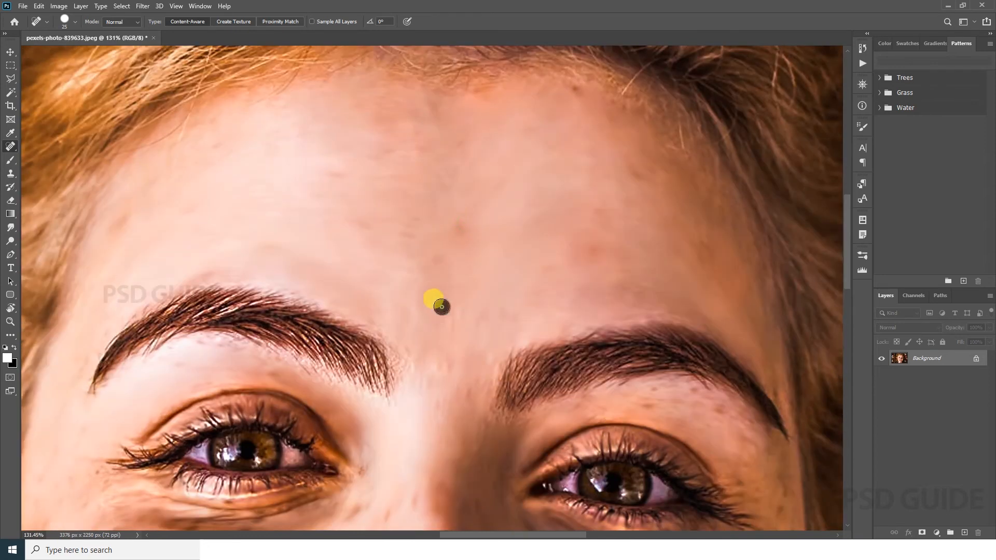
{"action": "left_click_drag", "start_coordinate": [449, 326], "coordinate": [452, 346]}
{"action": "left_click", "coordinate": [444, 367]}
{"action": "left_click", "coordinate": [442, 400]}
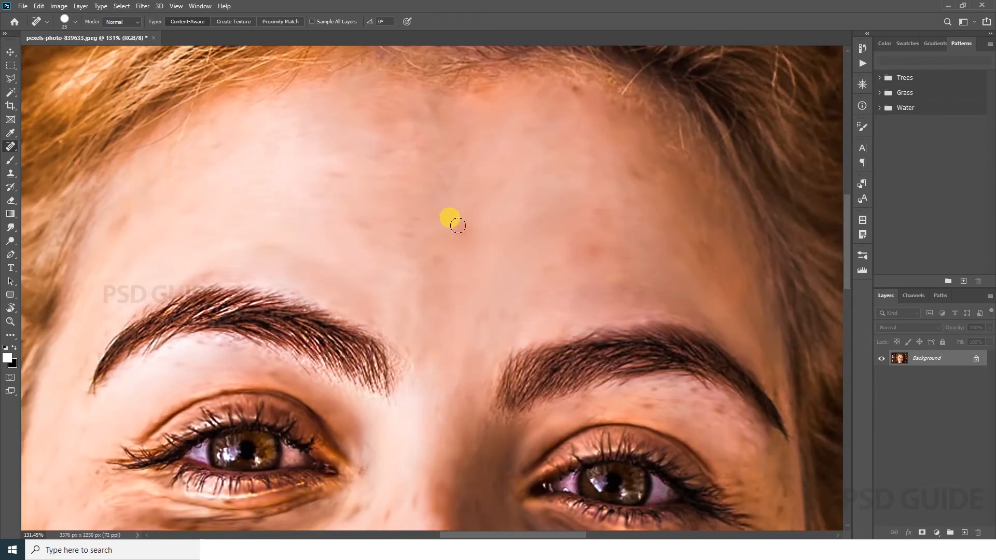
{"action": "left_click_drag", "start_coordinate": [349, 179], "coordinate": [436, 96]}
- Heal the spots across the cheek at the left of the photo, between the ear and the nose
{"action": "left_click", "coordinate": [418, 296]}
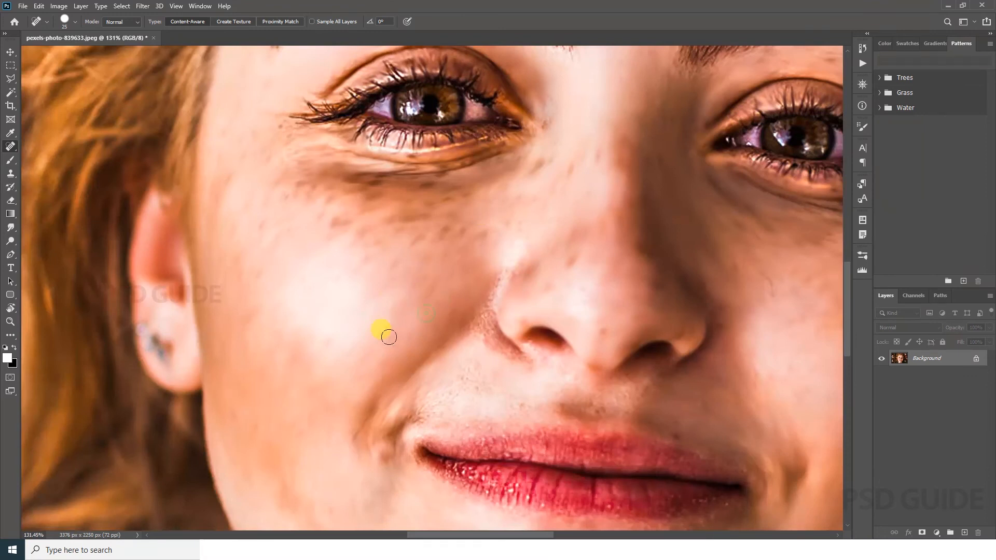
{"action": "left_click", "coordinate": [327, 342]}
{"action": "left_click_drag", "start_coordinate": [332, 282], "coordinate": [346, 365]}
{"action": "left_click", "coordinate": [279, 353]}
{"action": "left_click_drag", "start_coordinate": [257, 355], "coordinate": [264, 332]}
{"action": "left_click_drag", "start_coordinate": [308, 290], "coordinate": [294, 330]}
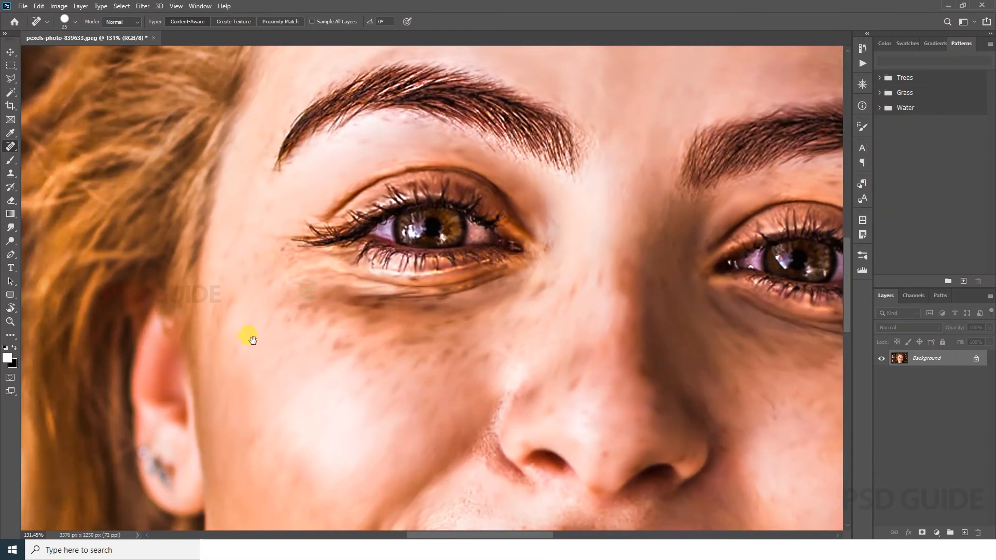
- Clean up the temple along the left hairline and the freckles on the upper part of the adjoining cheek
{"action": "left_click_drag", "start_coordinate": [224, 292], "coordinate": [218, 317]}
{"action": "left_click_drag", "start_coordinate": [220, 261], "coordinate": [222, 297]}
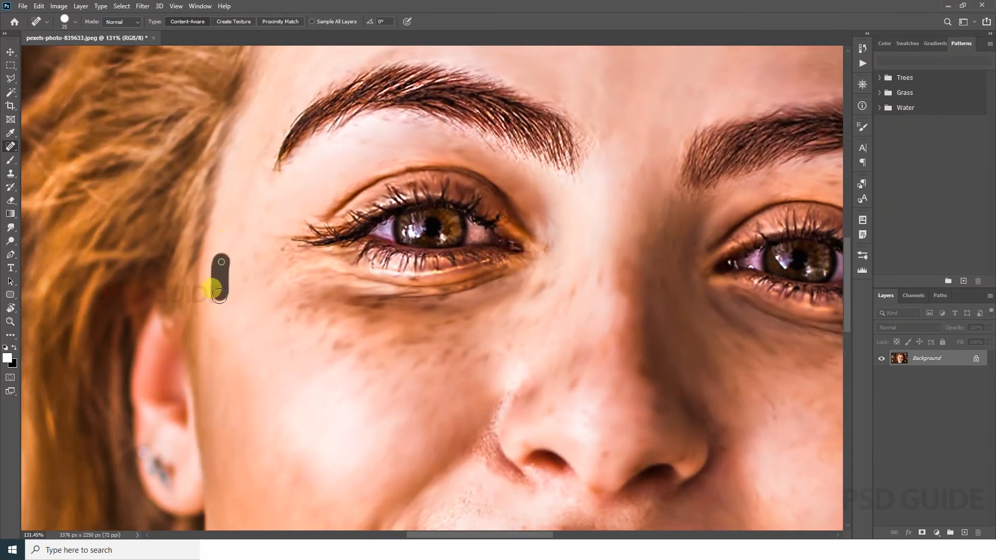
{"action": "left_click_drag", "start_coordinate": [242, 224], "coordinate": [218, 294]}
{"action": "mouse_move", "coordinate": [291, 351]}
{"action": "left_mouse_down"}
{"action": "mouse_move", "coordinate": [249, 363]}
{"action": "mouse_move", "coordinate": [277, 350]}
{"action": "left_mouse_up"}
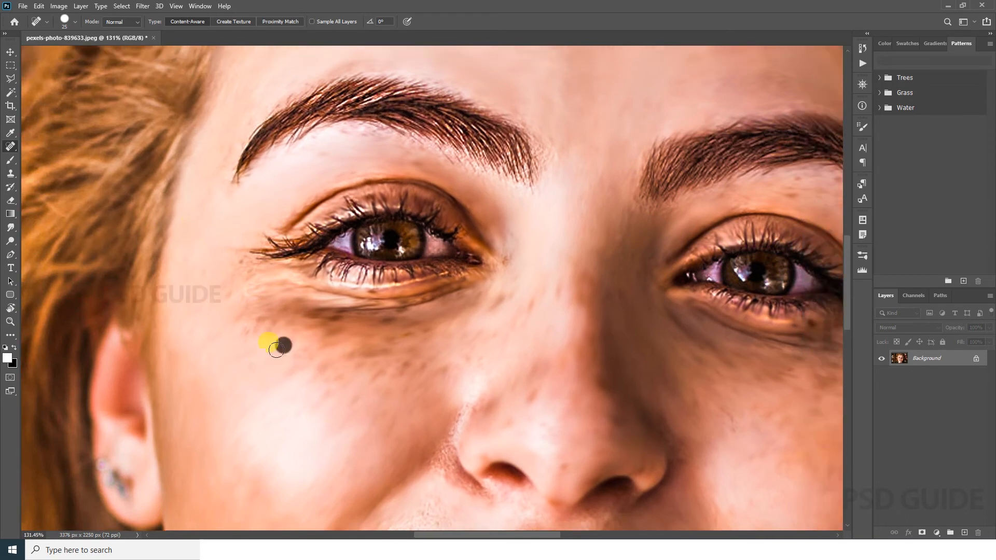
{"action": "mouse_move", "coordinate": [331, 389]}
{"action": "left_mouse_down"}
{"action": "mouse_move", "coordinate": [299, 412]}
{"action": "mouse_move", "coordinate": [379, 373]}
{"action": "left_mouse_up"}
{"action": "left_click", "coordinate": [351, 401]}
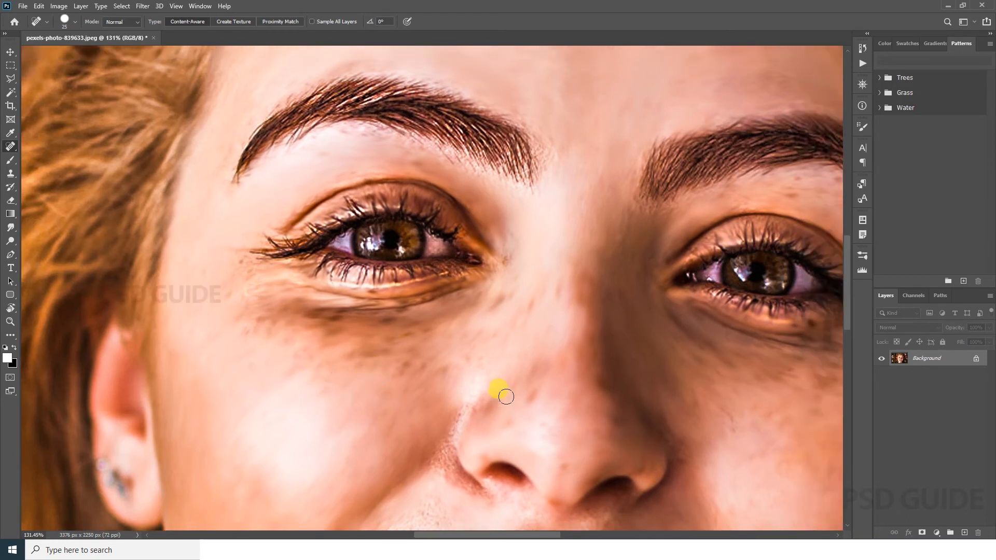
- Heal the freckles on the side and bridge of the nose
{"action": "left_click_drag", "start_coordinate": [506, 418], "coordinate": [493, 397]}
{"action": "left_click", "coordinate": [534, 369]}
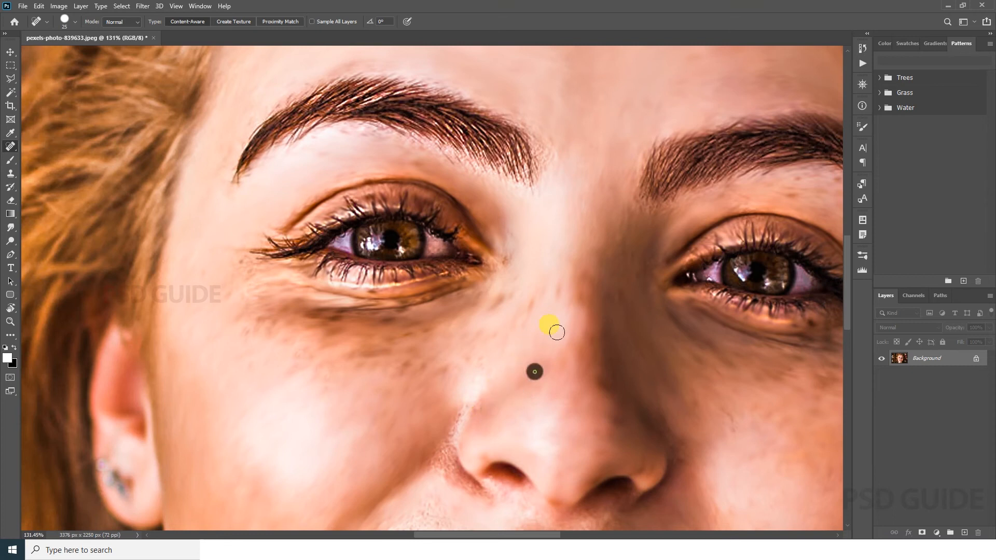
{"action": "left_click_drag", "start_coordinate": [533, 332], "coordinate": [548, 257]}
- Heal the dense freckles beneath the eye at the left of the photo, from the inner corner outward
{"action": "scroll", "coordinate": [605, 460], "scroll_direction": "up", "scroll_amount": 3}
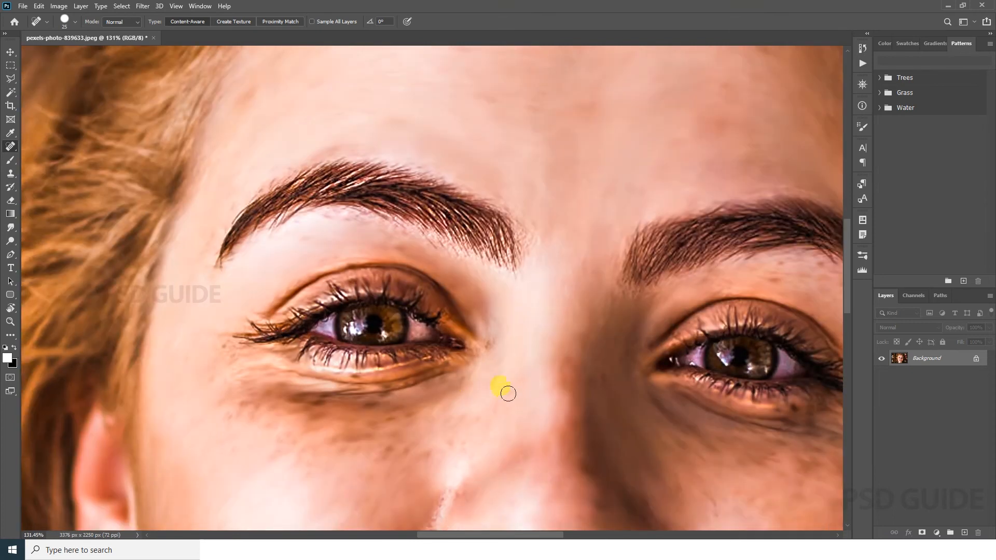
{"action": "left_click", "coordinate": [445, 442]}
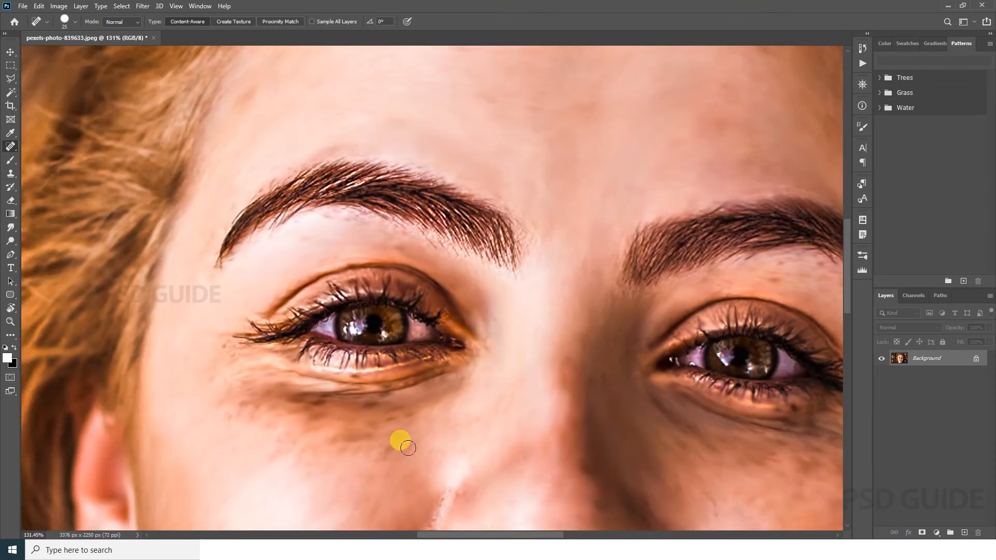
{"action": "left_click", "coordinate": [352, 440]}
{"action": "mouse_move", "coordinate": [351, 440]}
{"action": "left_mouse_down"}
{"action": "mouse_move", "coordinate": [418, 414]}
{"action": "mouse_move", "coordinate": [340, 433]}
{"action": "mouse_move", "coordinate": [379, 404]}
{"action": "mouse_move", "coordinate": [318, 418]}
{"action": "mouse_move", "coordinate": [363, 405]}
{"action": "mouse_move", "coordinate": [291, 402]}
{"action": "mouse_move", "coordinate": [282, 415]}
{"action": "mouse_move", "coordinate": [250, 405]}
{"action": "mouse_move", "coordinate": [226, 420]}
{"action": "mouse_move", "coordinate": [224, 457]}
{"action": "left_mouse_up"}
{"action": "left_click", "coordinate": [379, 408]}
{"action": "left_click", "coordinate": [327, 417]}
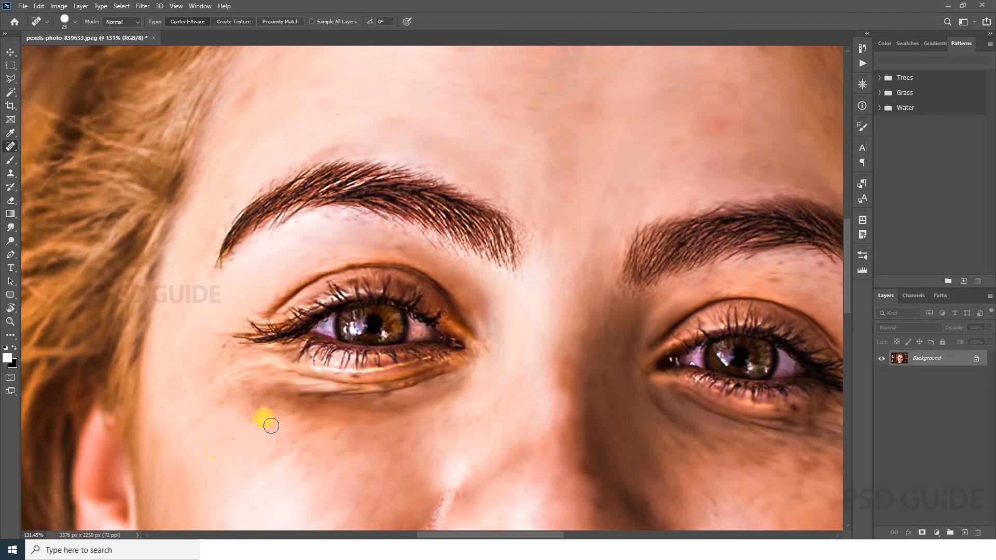
- Go over the cheek, chin and mouth for leftover marks and heal the remaining spots around the nose
{"action": "left_click_drag", "start_coordinate": [372, 405], "coordinate": [347, 317]}
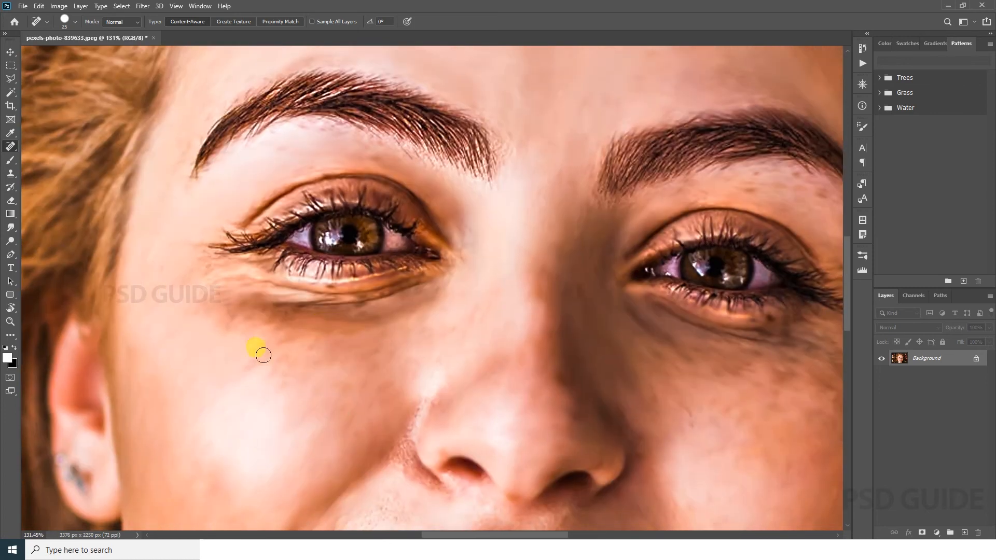
{"action": "left_click_drag", "start_coordinate": [316, 360], "coordinate": [312, 113]}
{"action": "left_click_drag", "start_coordinate": [403, 378], "coordinate": [285, 226]}
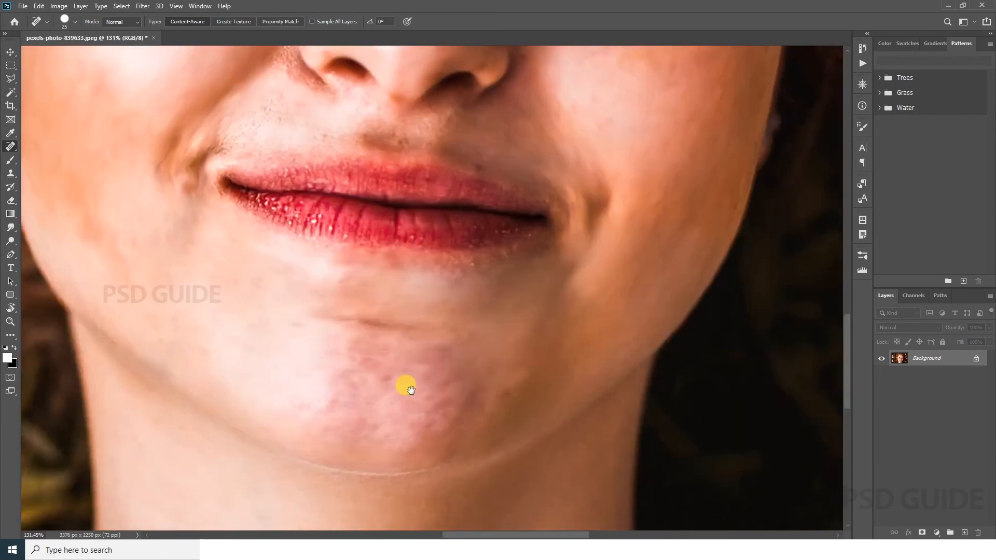
{"action": "mouse_move", "coordinate": [337, 96]}
{"action": "left_mouse_down"}
{"action": "mouse_move", "coordinate": [362, 396]}
{"action": "mouse_move", "coordinate": [348, 422]}
{"action": "left_mouse_up"}
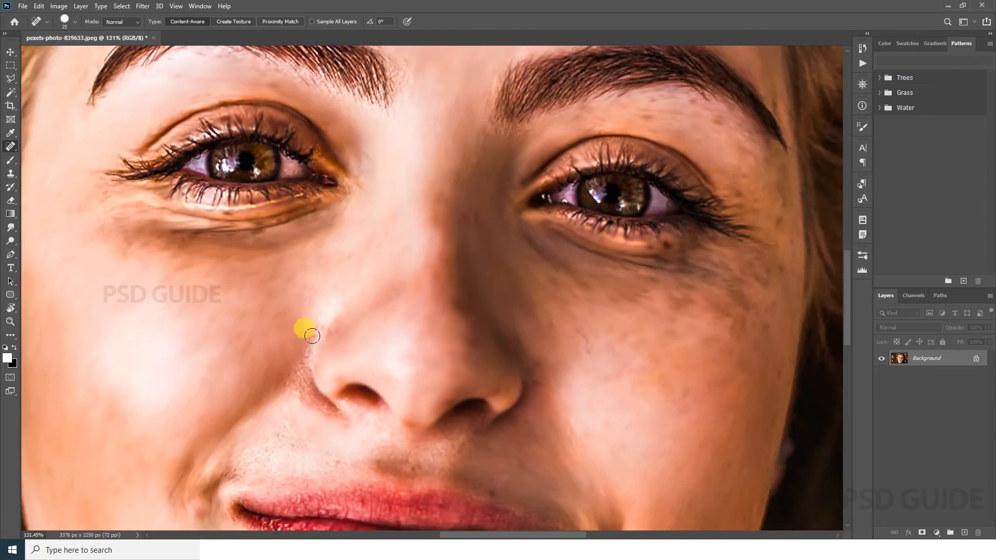
{"action": "left_click_drag", "start_coordinate": [414, 255], "coordinate": [382, 378]}
{"action": "left_click_drag", "start_coordinate": [356, 284], "coordinate": [356, 363]}
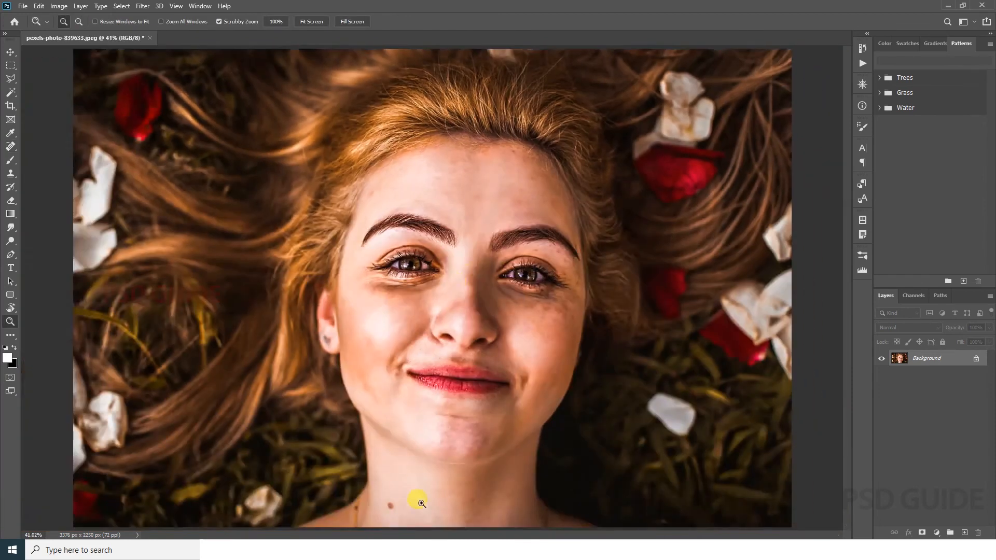
- Remove the mole on the neck with the Spot Healing Brush
{"action": "left_click_drag", "start_coordinate": [422, 503], "coordinate": [371, 261]}
{"action": "left_click", "coordinate": [10, 146]}
{"action": "left_click", "coordinate": [343, 364]}
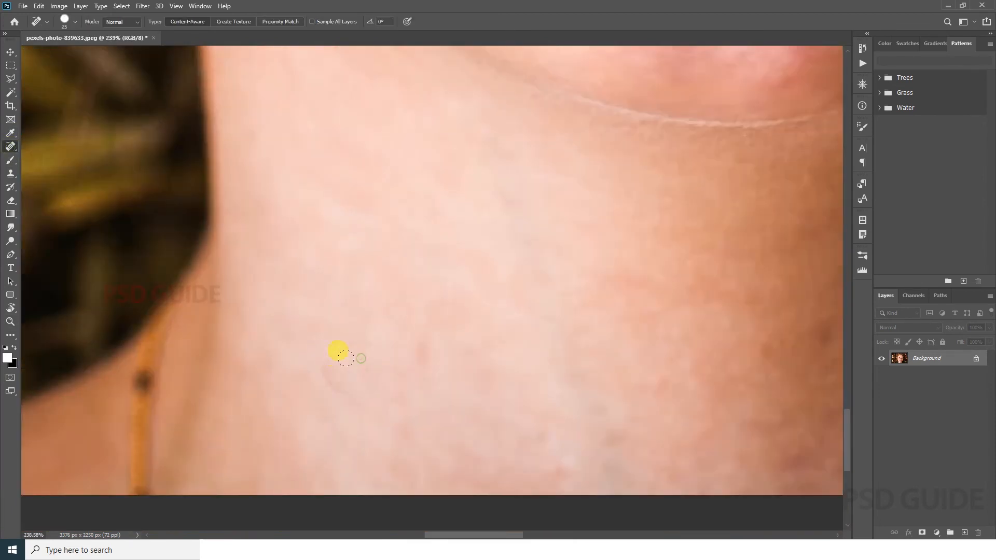
{"action": "left_click", "coordinate": [338, 344]}
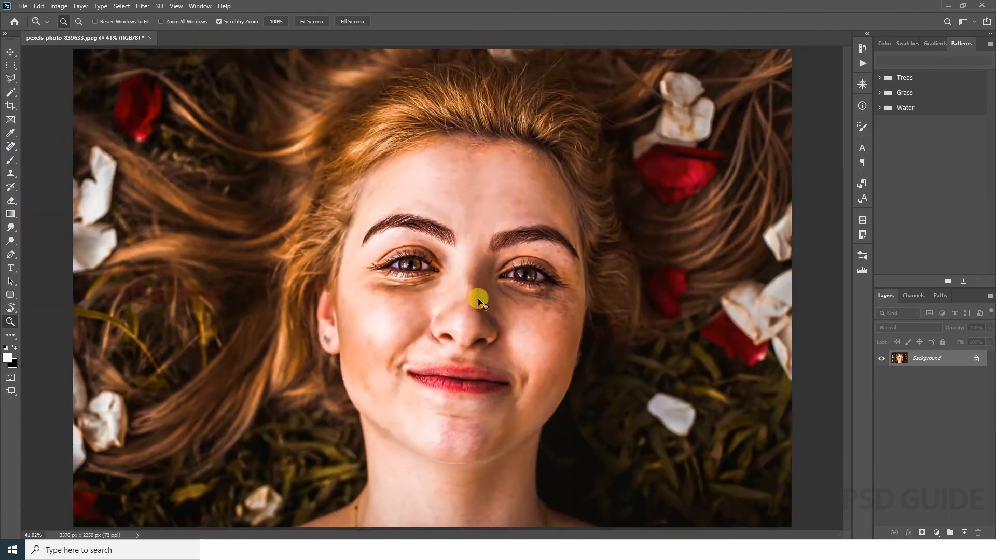
- Brighten the image with a Curves point at input 127, output 138, and set its contrast to 28 with Brightness/Contrast
{"action": "key", "text": "ctrl+m"}
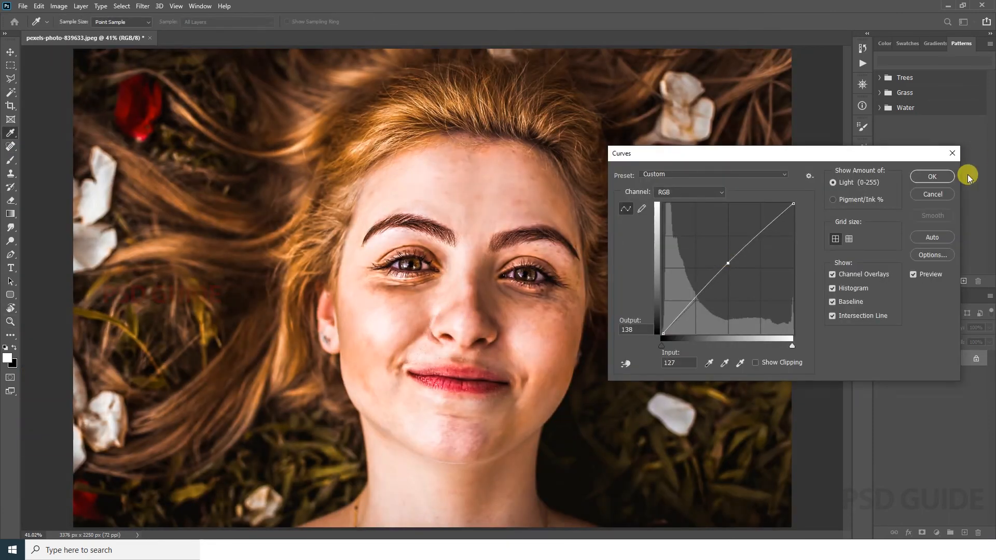
{"action": "left_click", "coordinate": [933, 177]}
{"action": "left_click", "coordinate": [58, 5]}
{"action": "mouse_move", "coordinate": [91, 29]}
{"action": "left_click", "coordinate": [187, 29]}
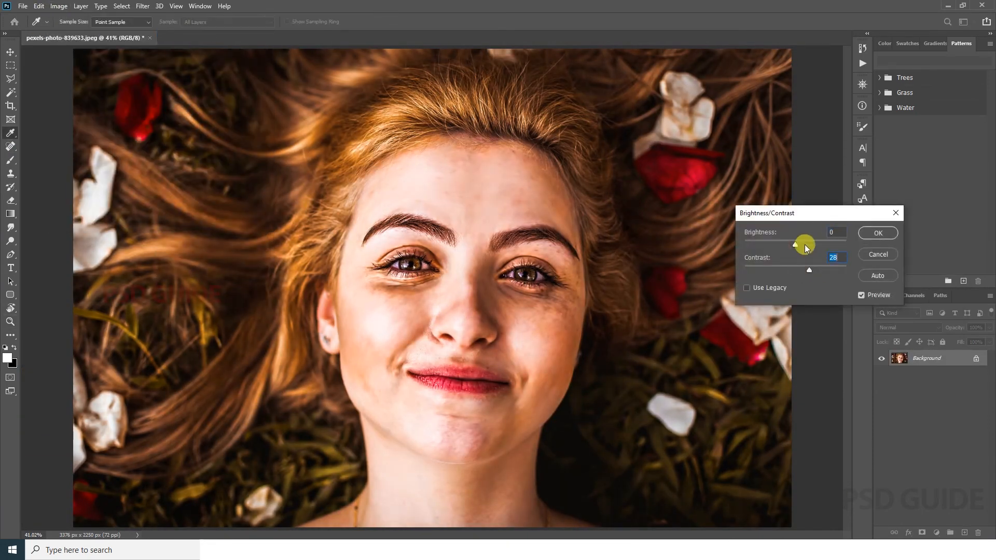
{"action": "left_click", "coordinate": [878, 233]}
- Apply a Levels adjustment to the whole portrait
{"action": "left_click", "coordinate": [59, 6]}
{"action": "left_click", "coordinate": [187, 40]}
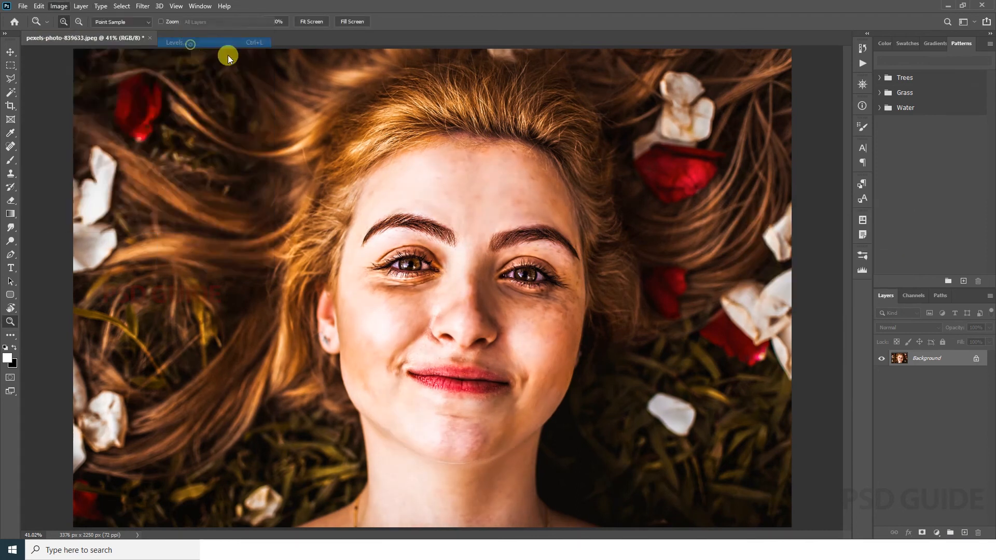
{"action": "left_click", "coordinate": [746, 161]}
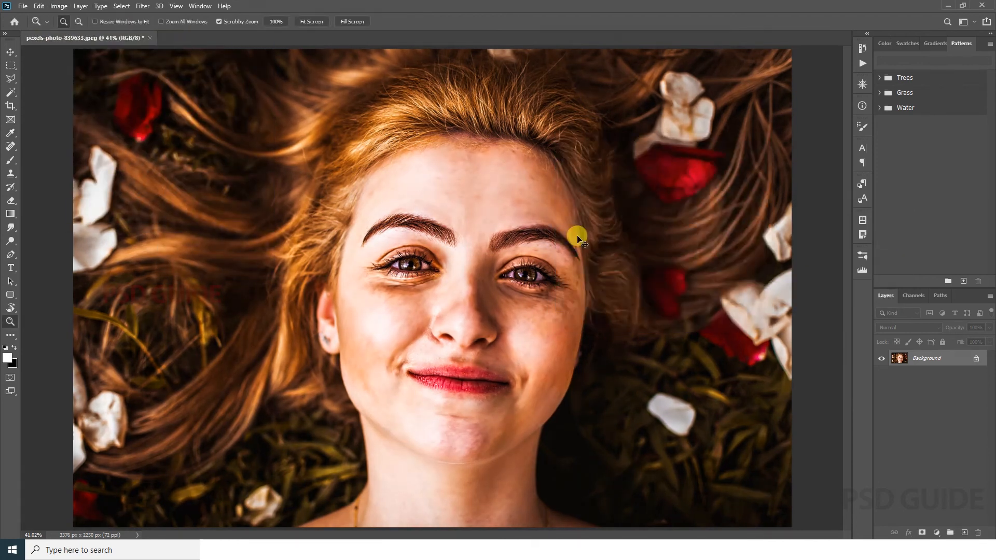
- Adjust the Reds with Hue/Saturation to hue -3, saturation +28 and lightness +17
{"action": "key", "text": "ctrl+u"}
{"action": "left_click", "coordinate": [717, 229]}
{"action": "left_click", "coordinate": [711, 251]}
{"action": "left_click_drag", "start_coordinate": [771, 289], "coordinate": [781, 313]}
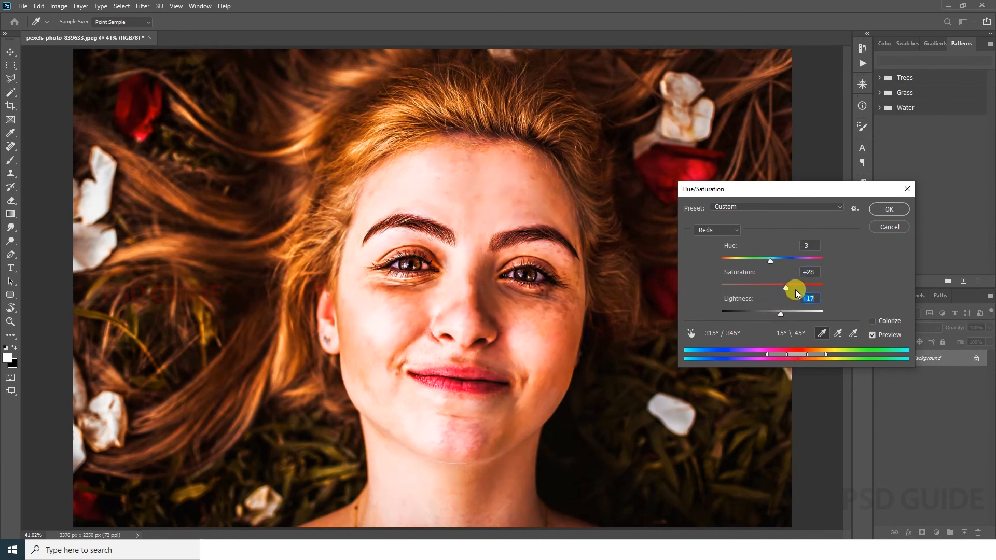
{"action": "left_click", "coordinate": [889, 209]}
- Outline the lips as a freehand selection with the Patch tool
{"action": "key", "text": "j"}
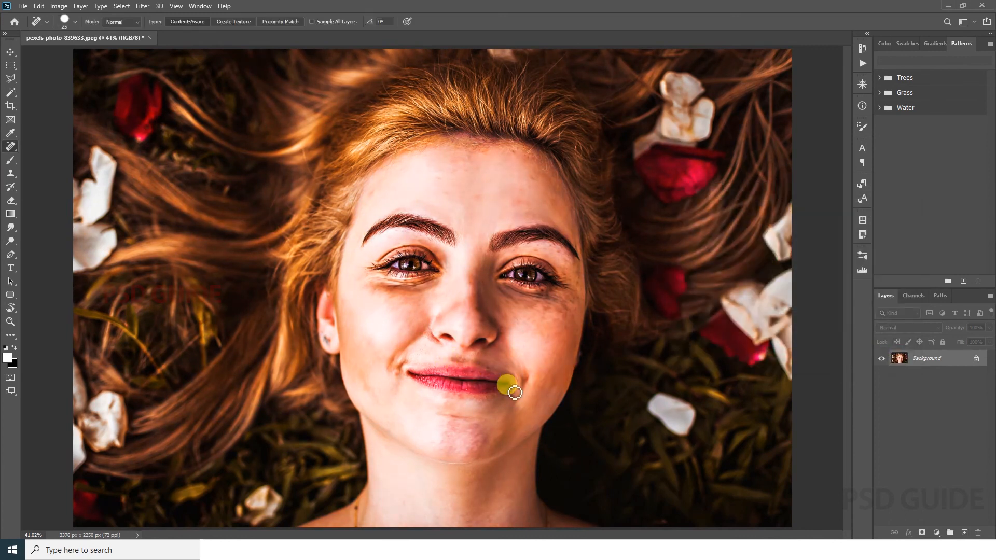
{"action": "right_click", "coordinate": [12, 147]}
{"action": "left_click", "coordinate": [50, 167]}
{"action": "left_click_drag", "start_coordinate": [517, 386], "coordinate": [390, 386]}
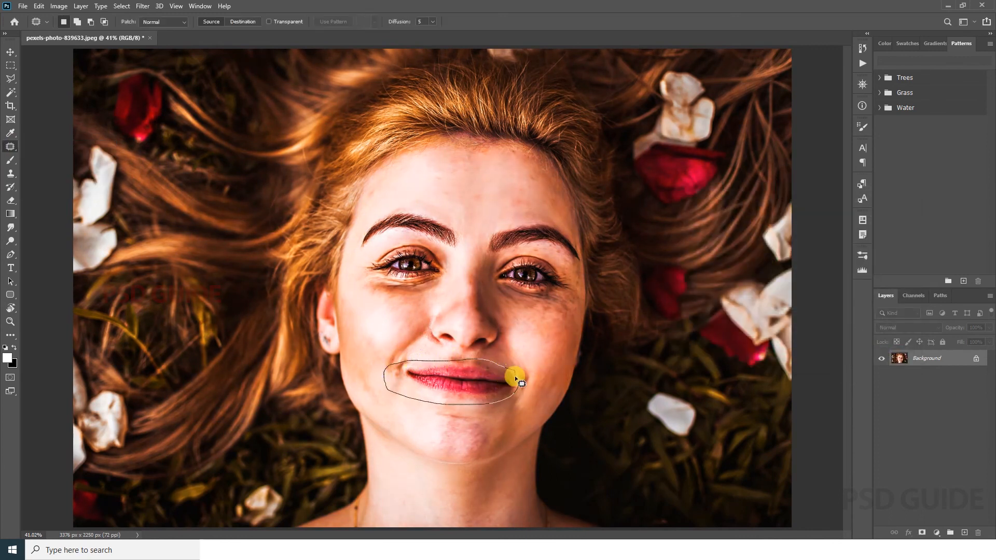
{"action": "left_click_drag", "start_coordinate": [522, 383], "coordinate": [518, 386]}
- Boost the Reds saturation of the selected lips with Hue/Saturation and clear the selection
{"action": "key", "text": "ctrl+u"}
{"action": "left_click", "coordinate": [727, 230]}
{"action": "left_click", "coordinate": [718, 243]}
{"action": "left_click_drag", "start_coordinate": [772, 286], "coordinate": [785, 287]}
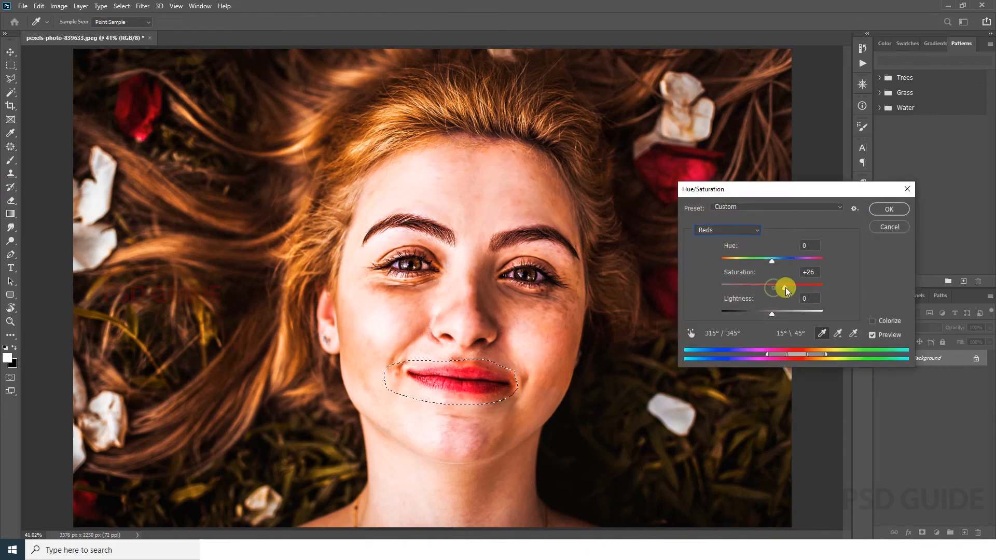
{"action": "left_click", "coordinate": [772, 261]}
{"action": "left_click_drag", "start_coordinate": [781, 288], "coordinate": [780, 288]}
{"action": "left_click", "coordinate": [885, 204]}
{"action": "key", "text": "ctrl+d"}
- Outline the area around the eye at the left of the photo with the Patch tool
{"action": "left_click_drag", "start_coordinate": [548, 382], "coordinate": [635, 291]}
{"action": "right_click", "coordinate": [508, 353]}
{"action": "left_click", "coordinate": [638, 244]}
{"action": "key", "text": "z"}
{"action": "key", "text": "ctrl+0"}
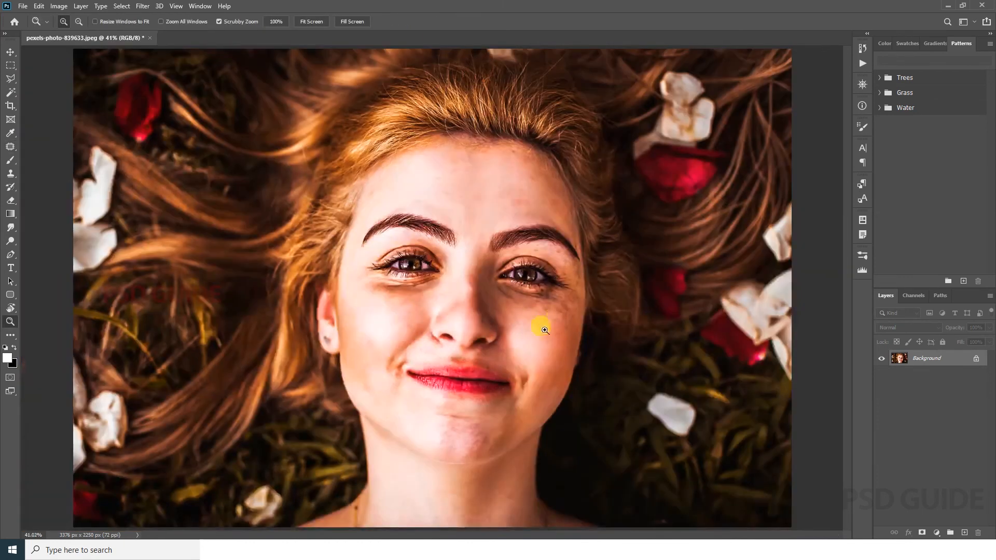
{"action": "left_click_drag", "start_coordinate": [449, 247], "coordinate": [474, 255]}
{"action": "key", "text": "j"}
{"action": "mouse_move", "coordinate": [439, 297]}
{"action": "left_mouse_down"}
{"action": "mouse_move", "coordinate": [299, 310]}
{"action": "mouse_move", "coordinate": [449, 291]}
{"action": "left_mouse_up"}
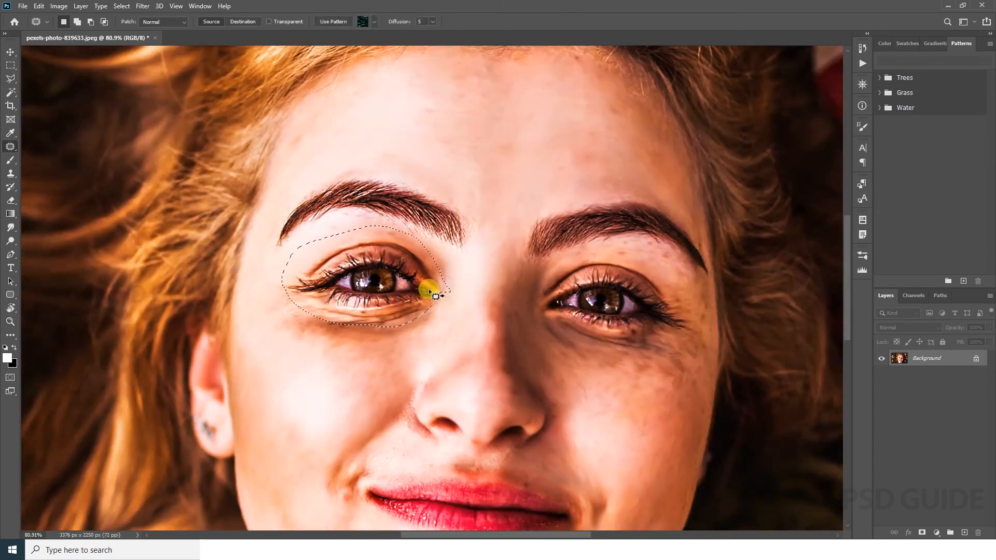
- Feather the selection around the eye
{"action": "key", "text": "shift+F5"}
{"action": "left_click", "coordinate": [562, 144]}
{"action": "key", "text": "shift+F6"}
{"action": "left_click", "coordinate": [544, 157]}
{"action": "key", "text": "ctrl+m"}
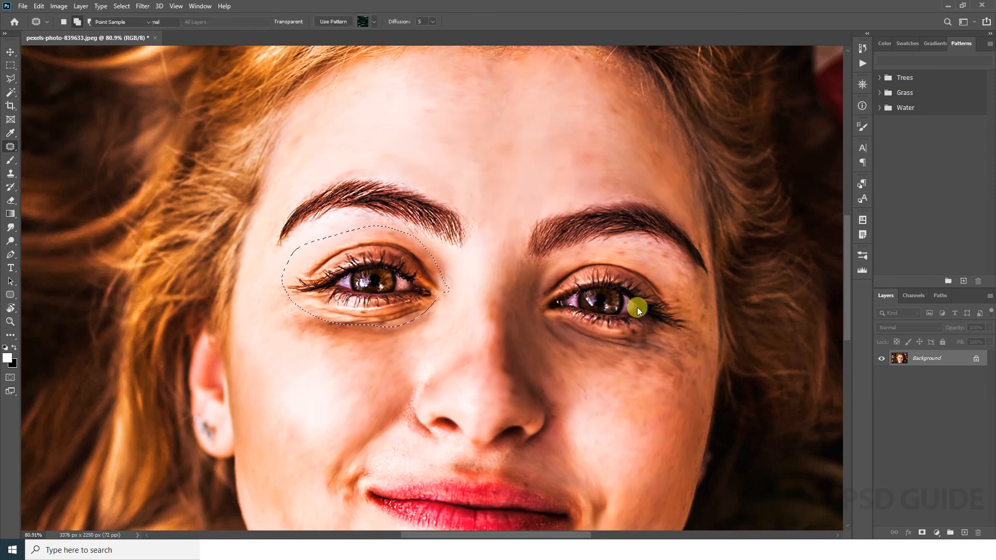
{"action": "left_click", "coordinate": [729, 260]}
{"action": "key", "text": "Escape"}
- Lighten the midtones of the selected eye area slightly with Levels and clear the selection
{"action": "key", "text": "ctrl+l"}
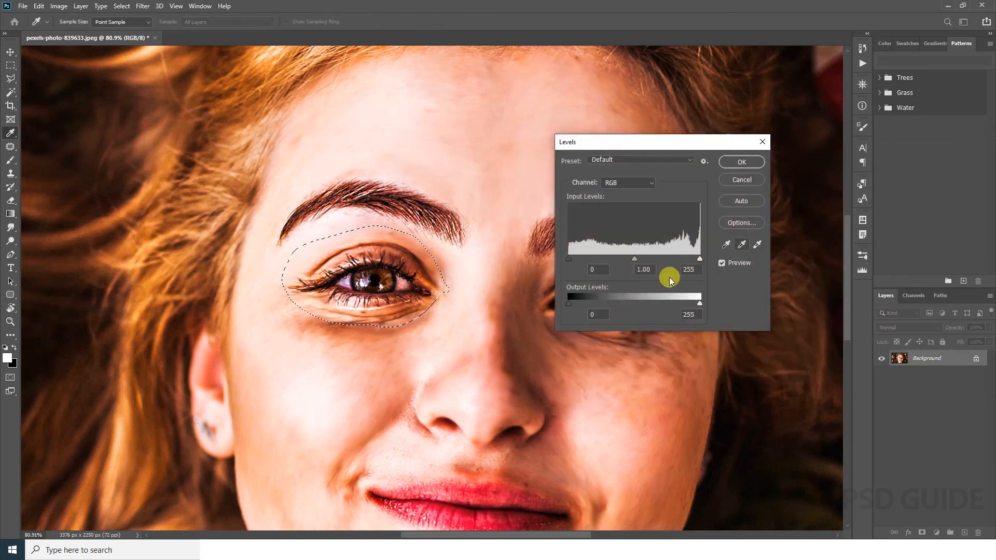
{"action": "left_click_drag", "start_coordinate": [634, 258], "coordinate": [632, 258]}
{"action": "left_click", "coordinate": [744, 159]}
{"action": "key", "text": "ctrl+d"}
- Set the midtone Color Balance of the whole image to Cyan–Red -21 and Yellow–Blue -10
{"action": "key", "text": "z"}
{"action": "right_click", "coordinate": [541, 279]}
{"action": "left_click", "coordinate": [580, 286]}
{"action": "left_click_drag", "start_coordinate": [575, 322], "coordinate": [550, 320]}
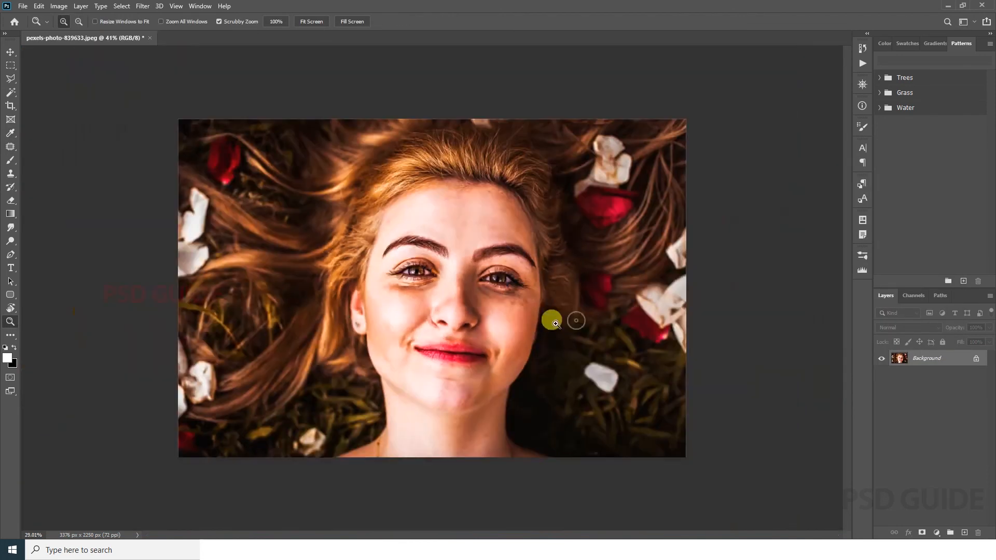
{"action": "key", "text": "j"}
{"action": "key", "text": "ctrl+b"}
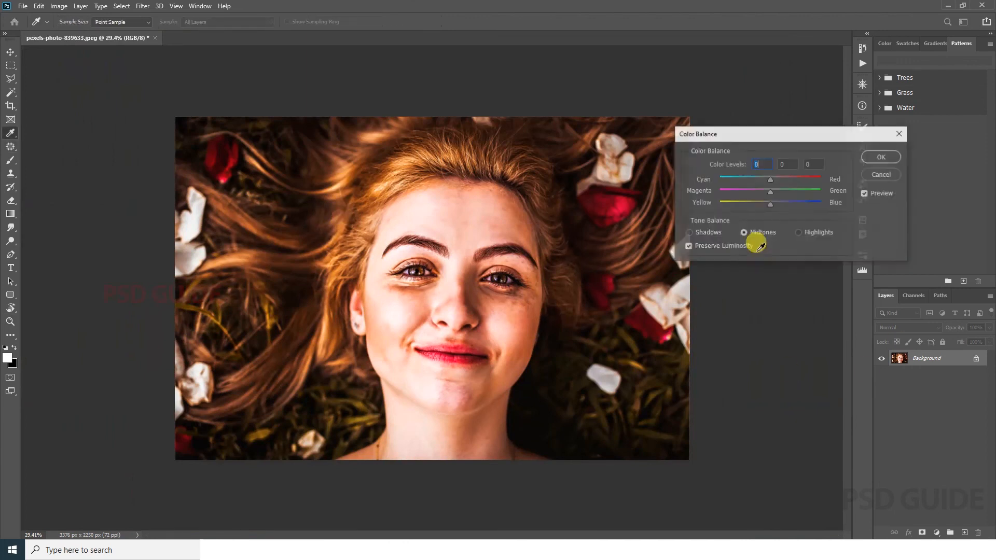
{"action": "left_click_drag", "start_coordinate": [770, 204], "coordinate": [765, 205]}
{"action": "left_click_drag", "start_coordinate": [771, 179], "coordinate": [759, 177]}
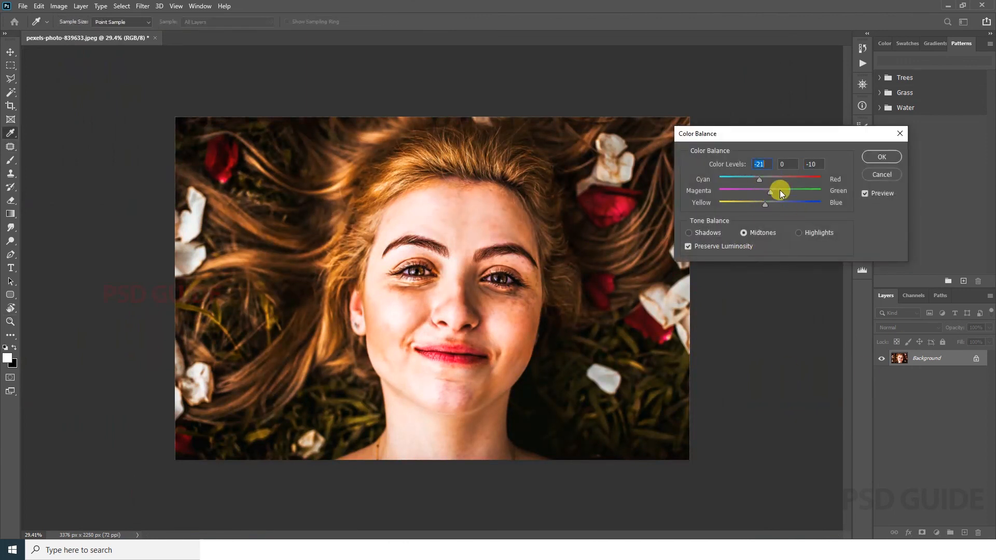
{"action": "key", "text": "Return"}
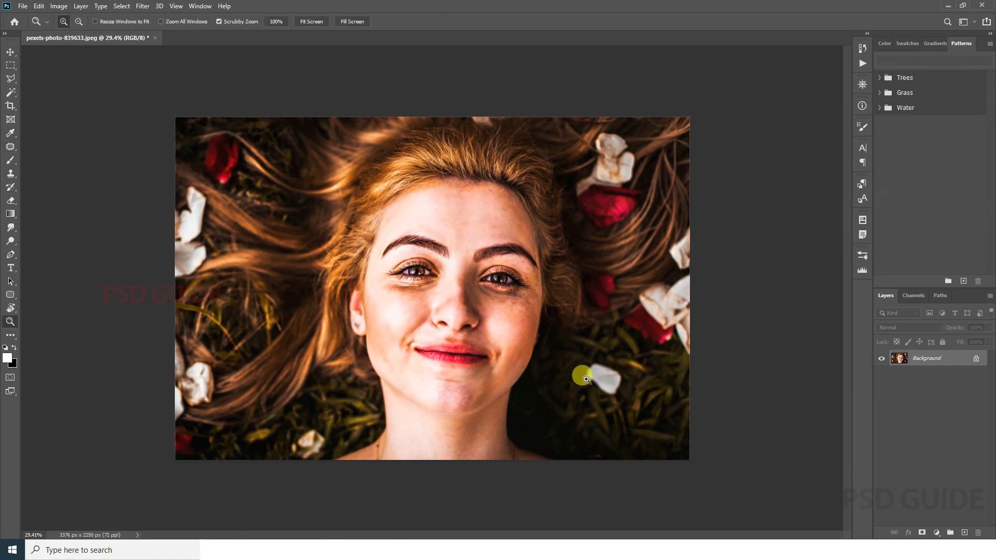